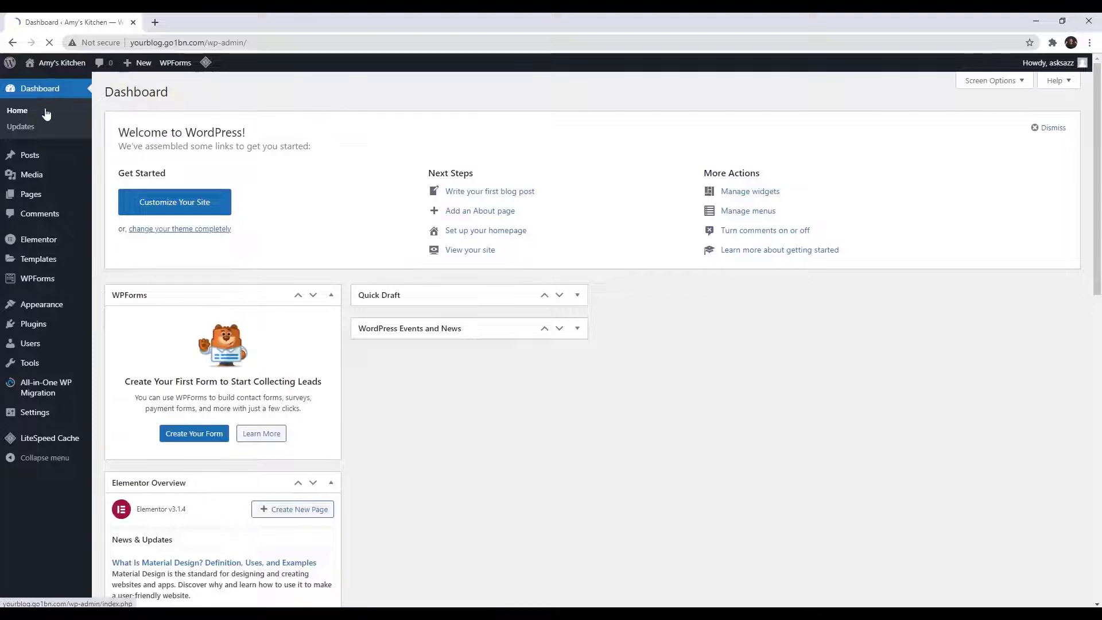
- Create a new page titled "Home" and open it for editing with Elementor
click(38, 198)
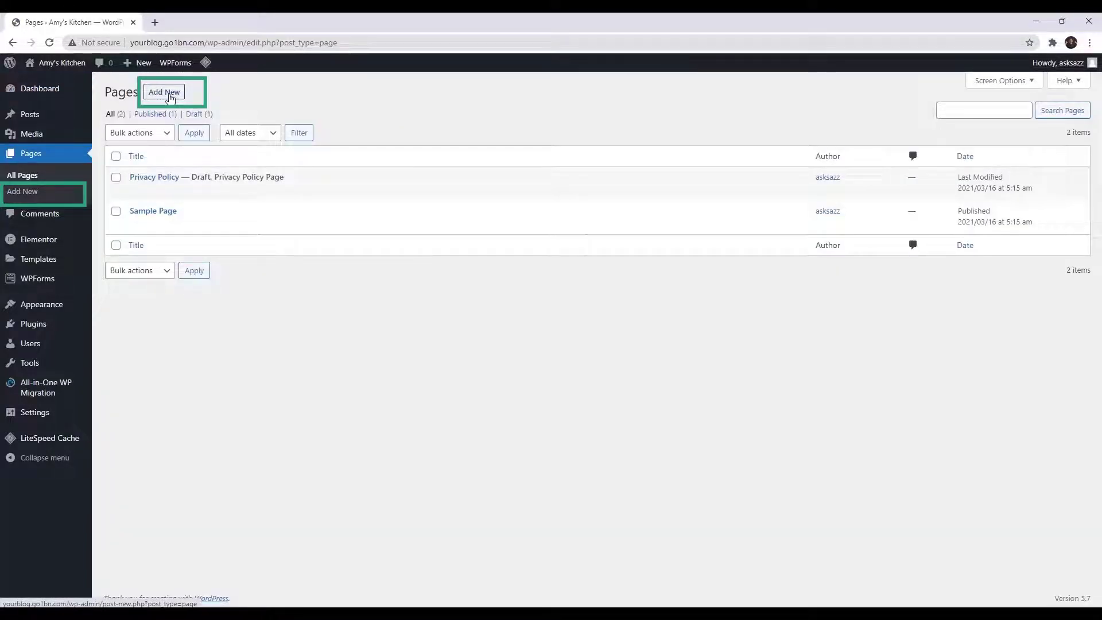
click(169, 97)
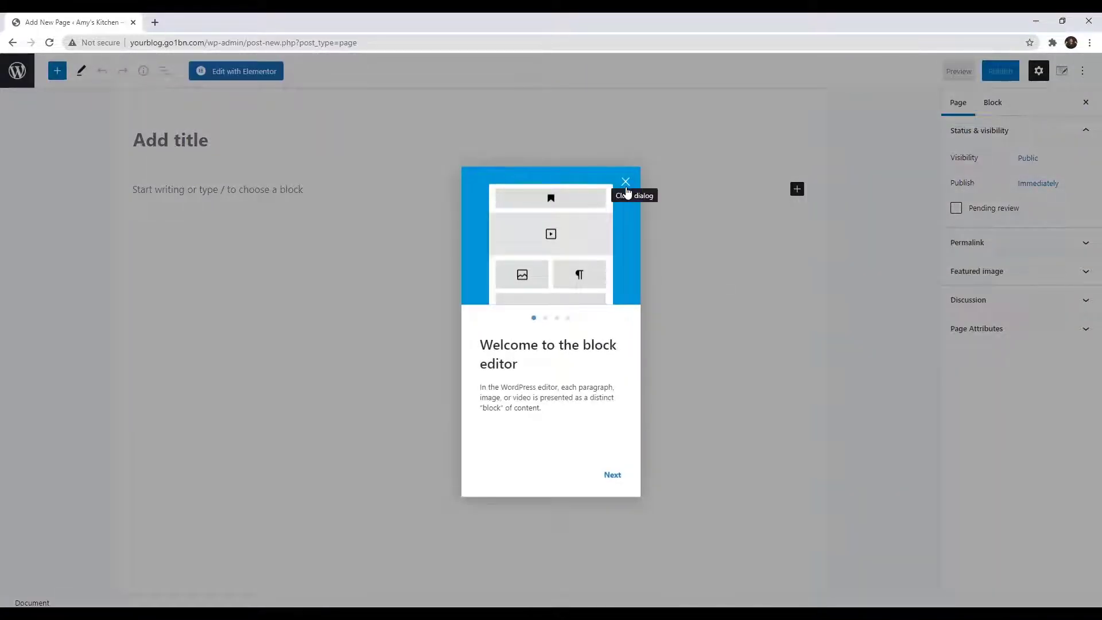
click(626, 191)
click(208, 144)
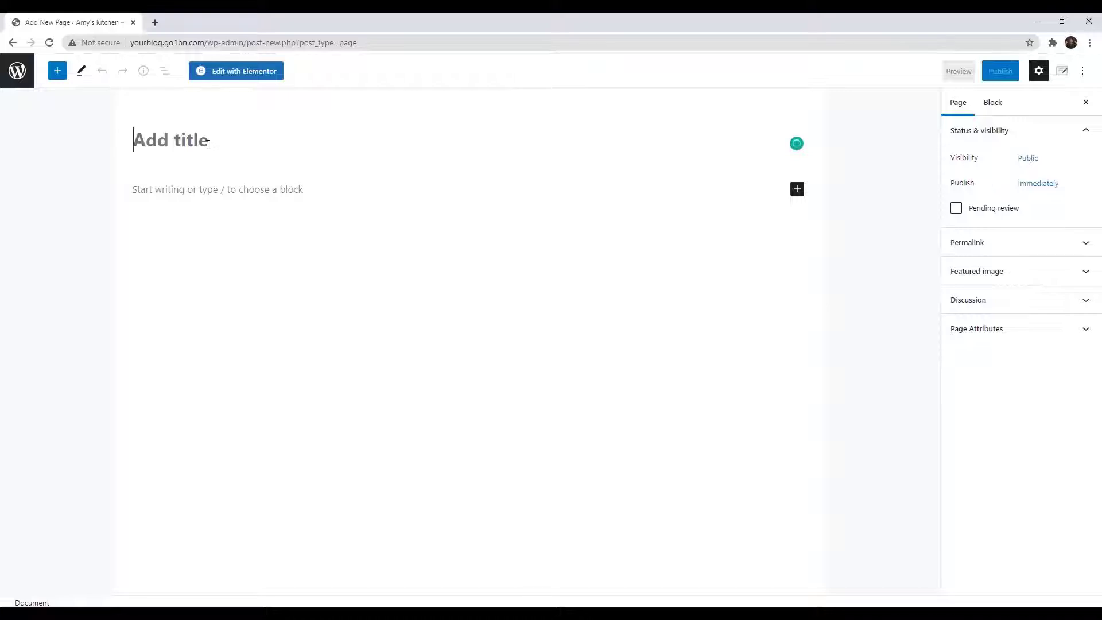
text(Home)
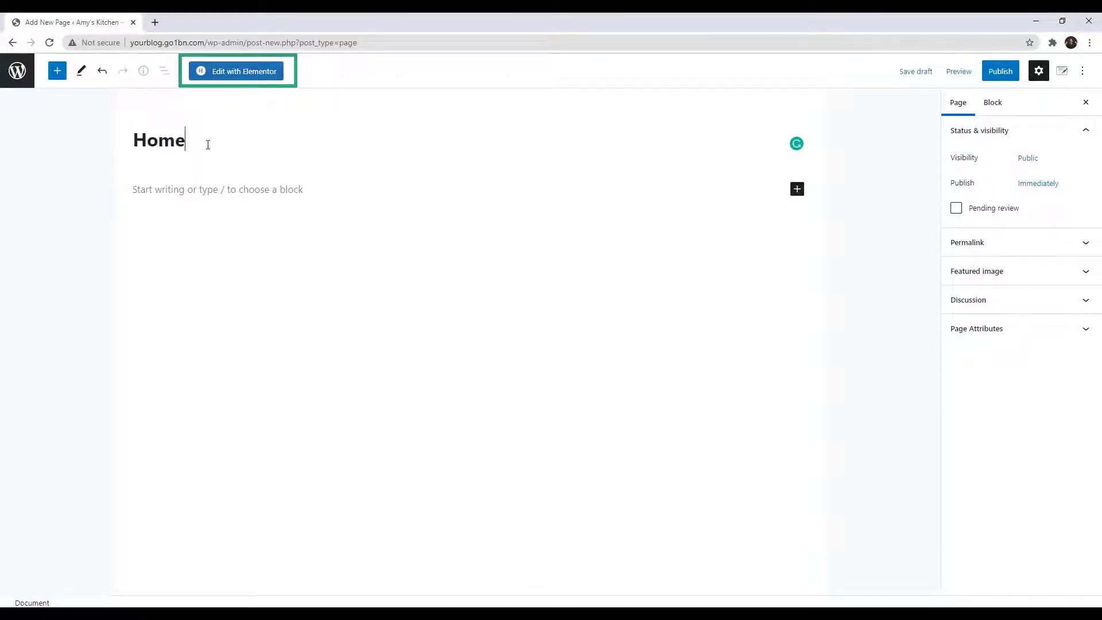
click(245, 74)
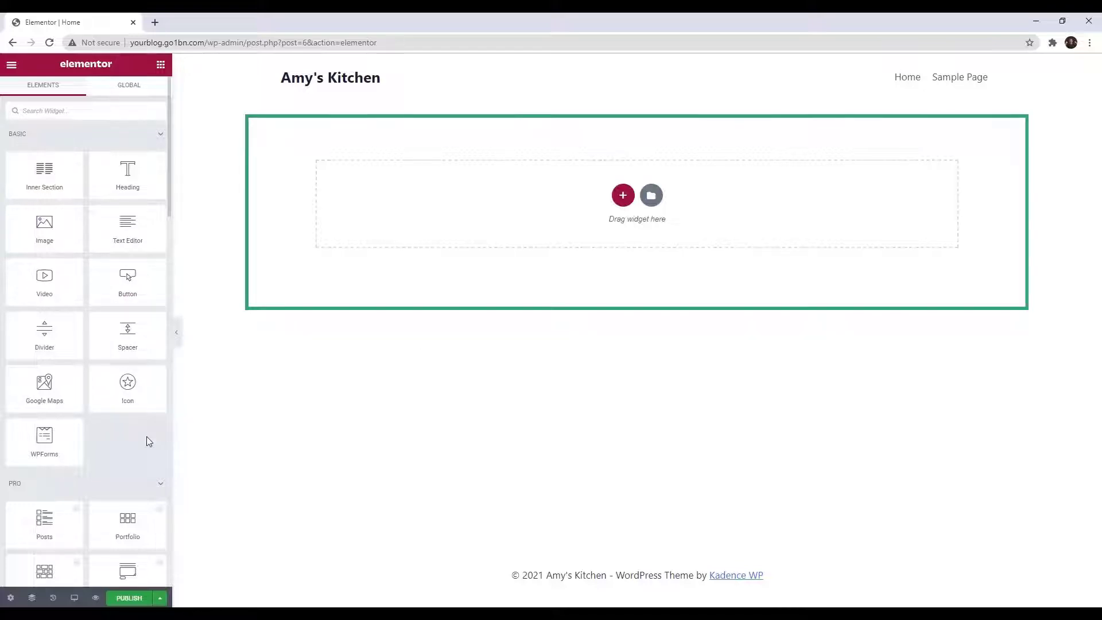
- Look through the available Elementor widgets, including the general elements and the global widgets
scroll(147, 437, down, 7)
scroll(147, 441, down, 9)
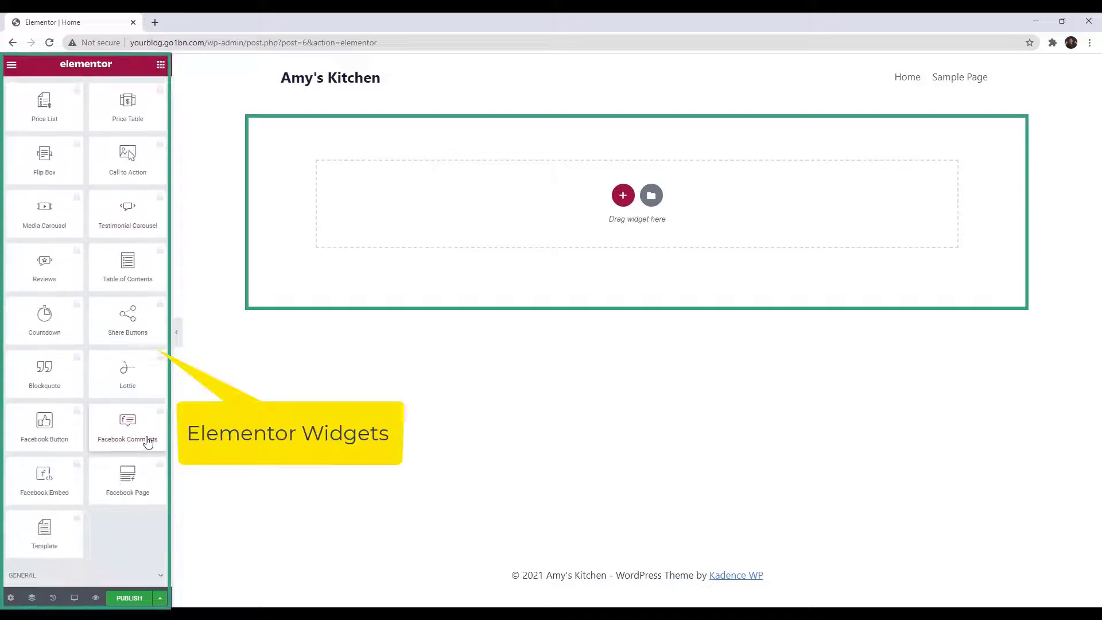
scroll(163, 430, down, 7)
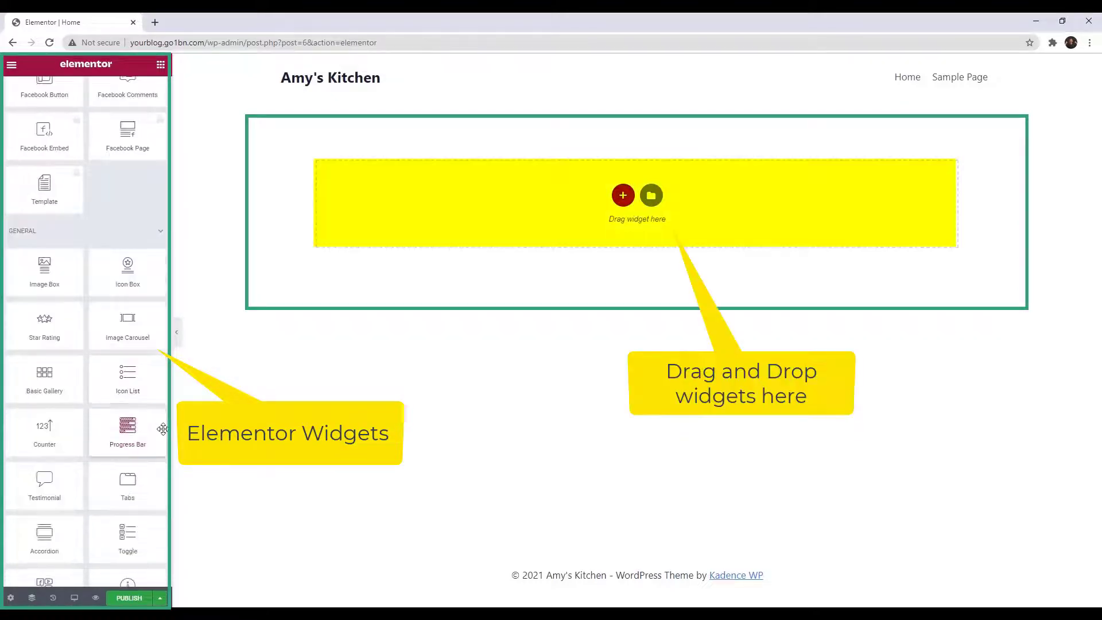
scroll(163, 430, up, 10)
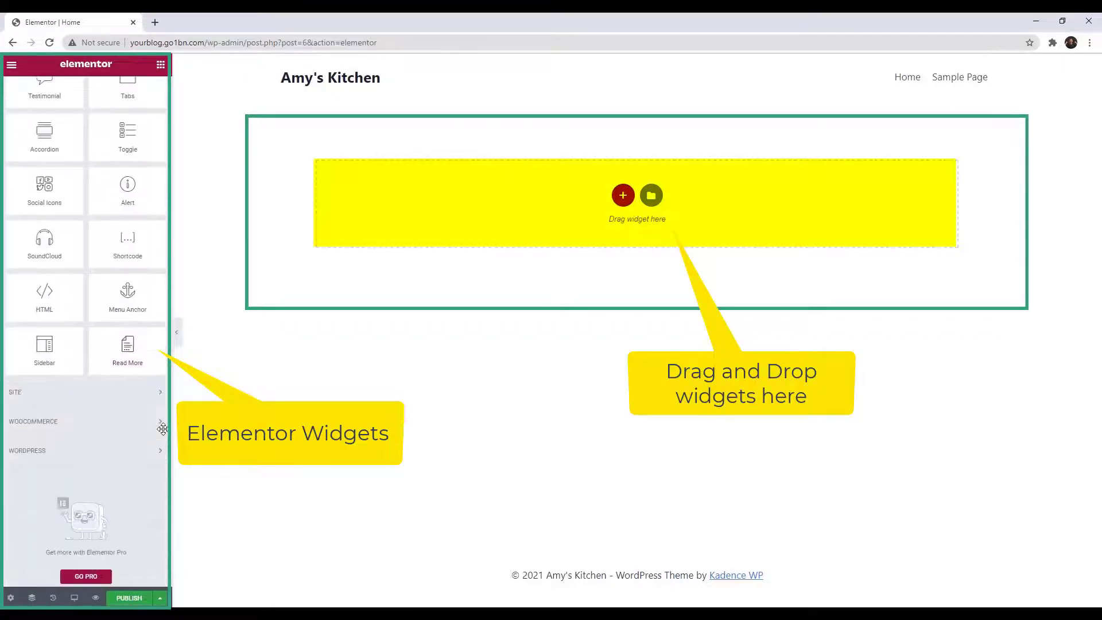
scroll(163, 435, up, 9)
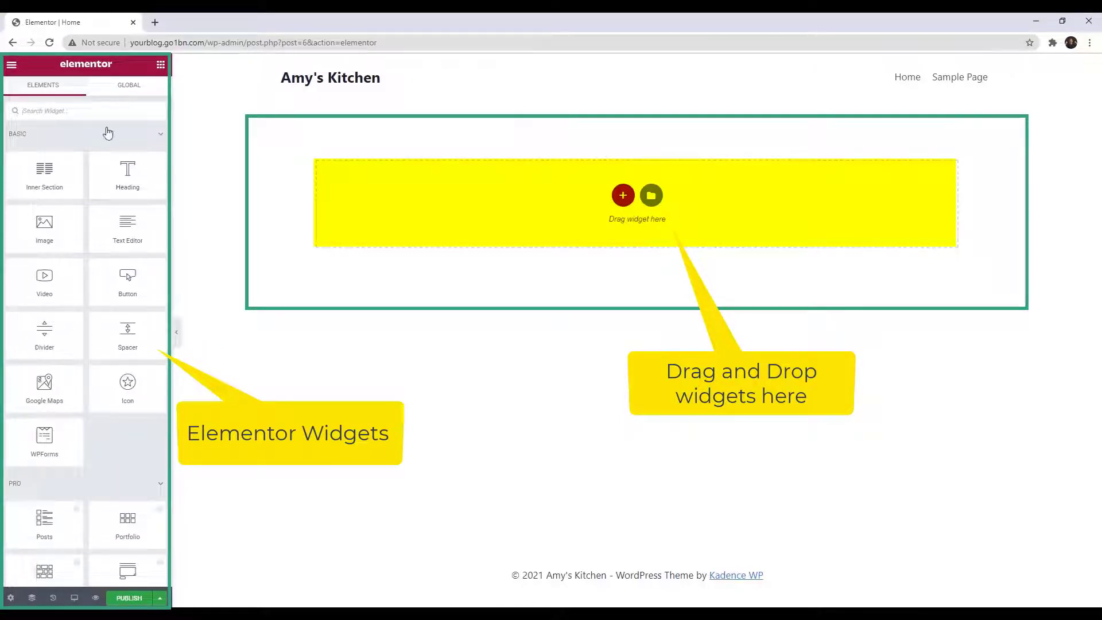
click(125, 86)
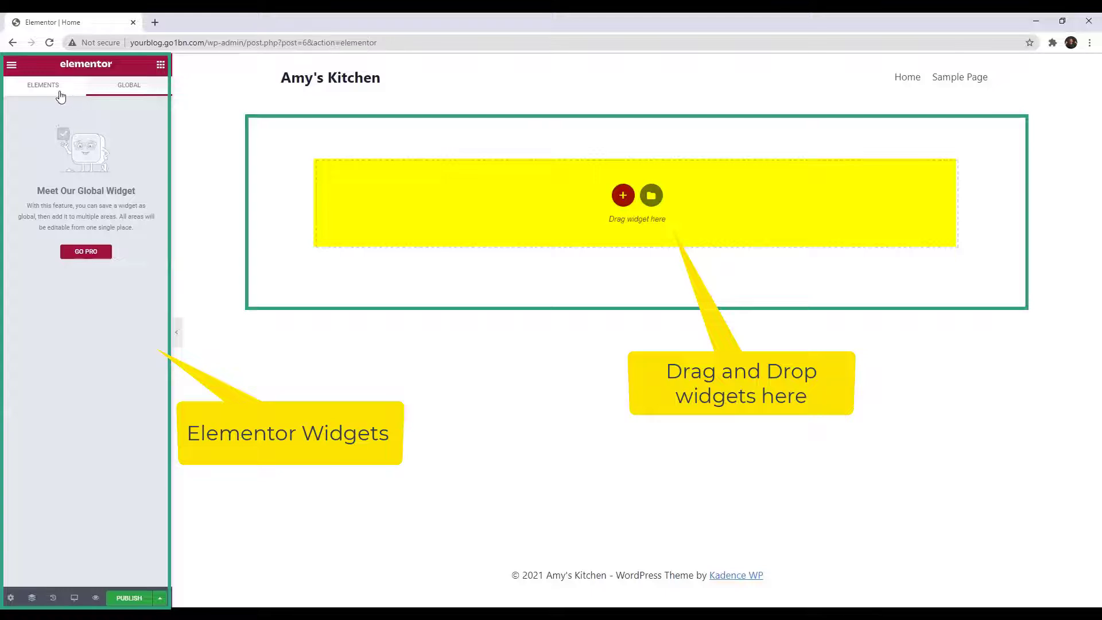
click(61, 96)
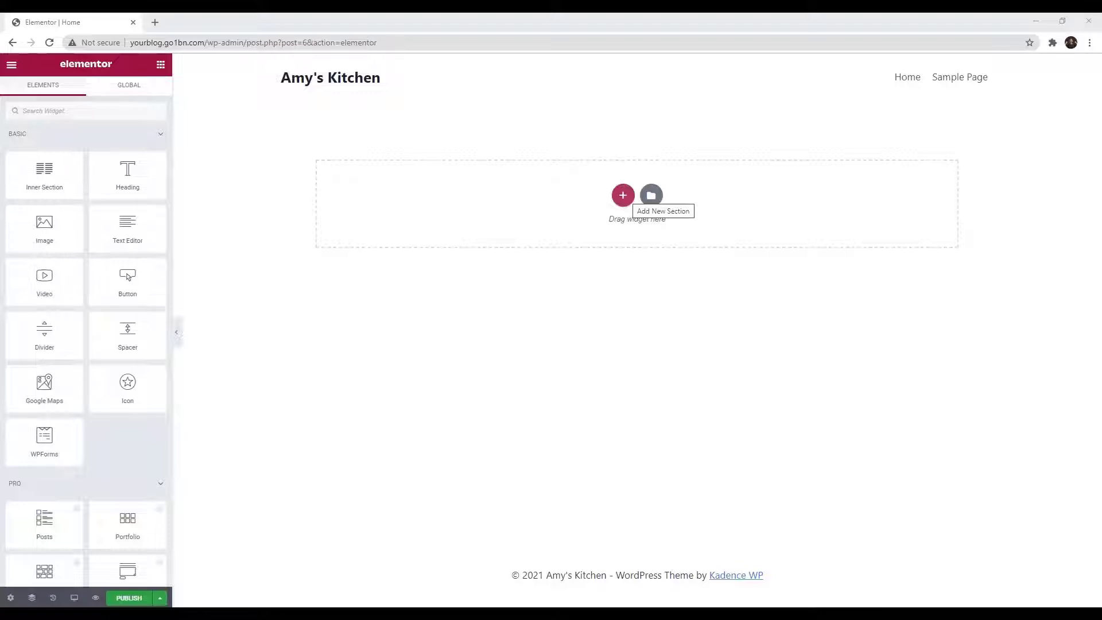
- Add a new section with a single-column structure to the empty page
click(622, 195)
click(624, 196)
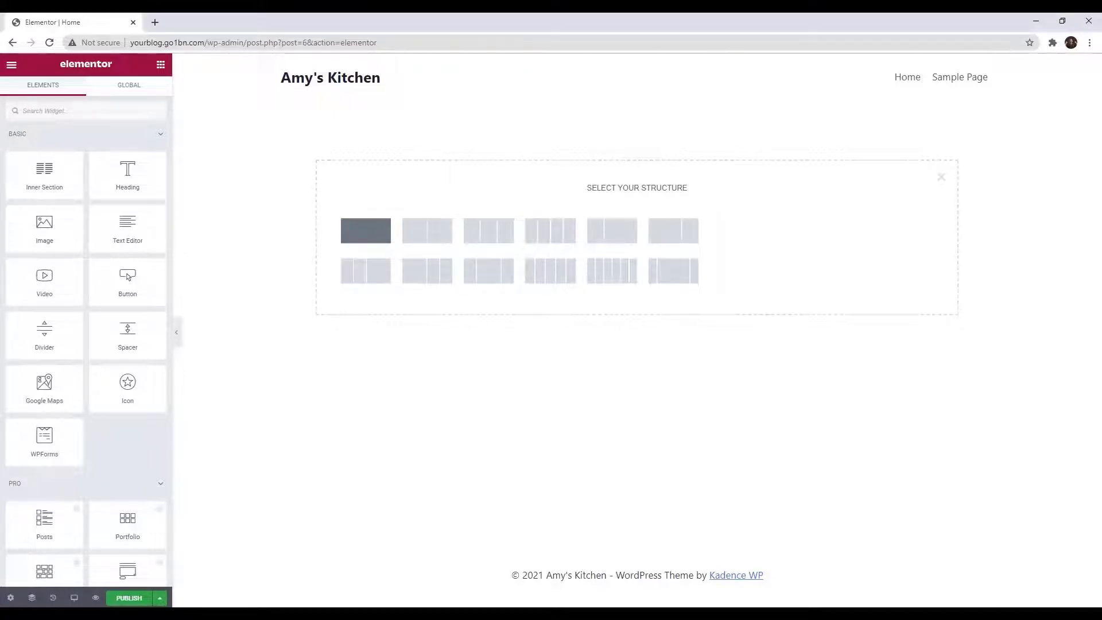
click(366, 230)
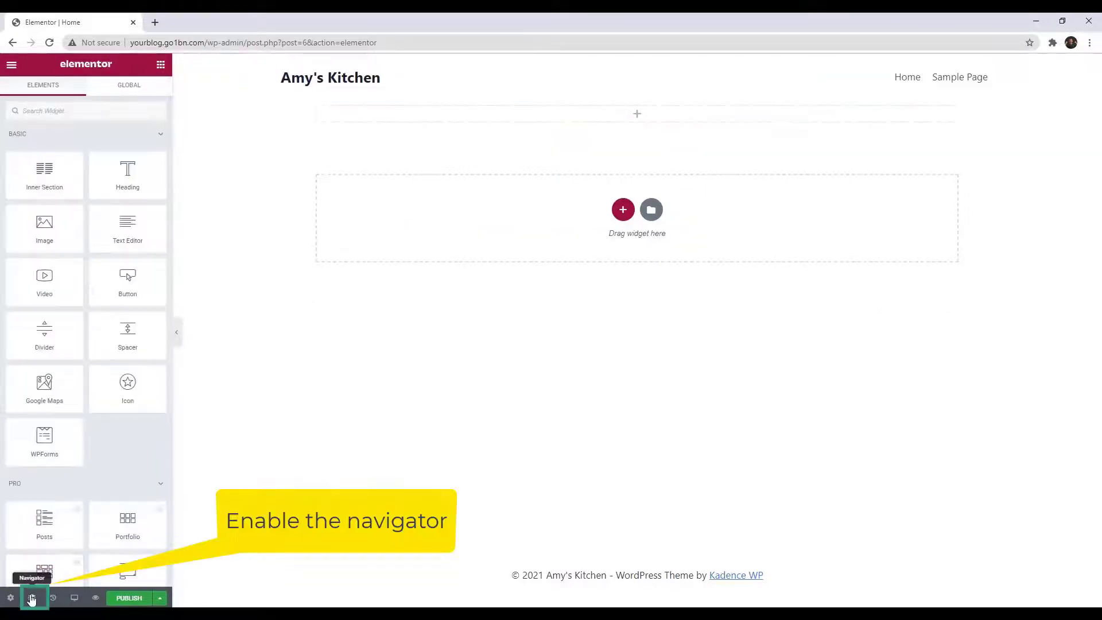
- Show the Navigator, expand the section to list its column, and move the Navigator slightly lower
click(32, 597)
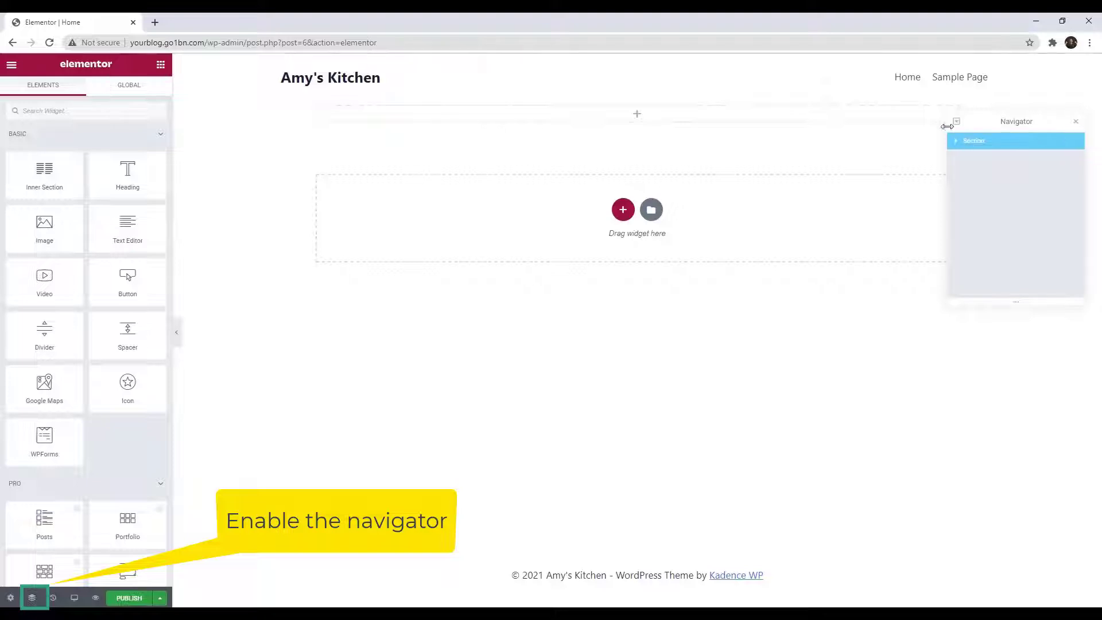
click(956, 142)
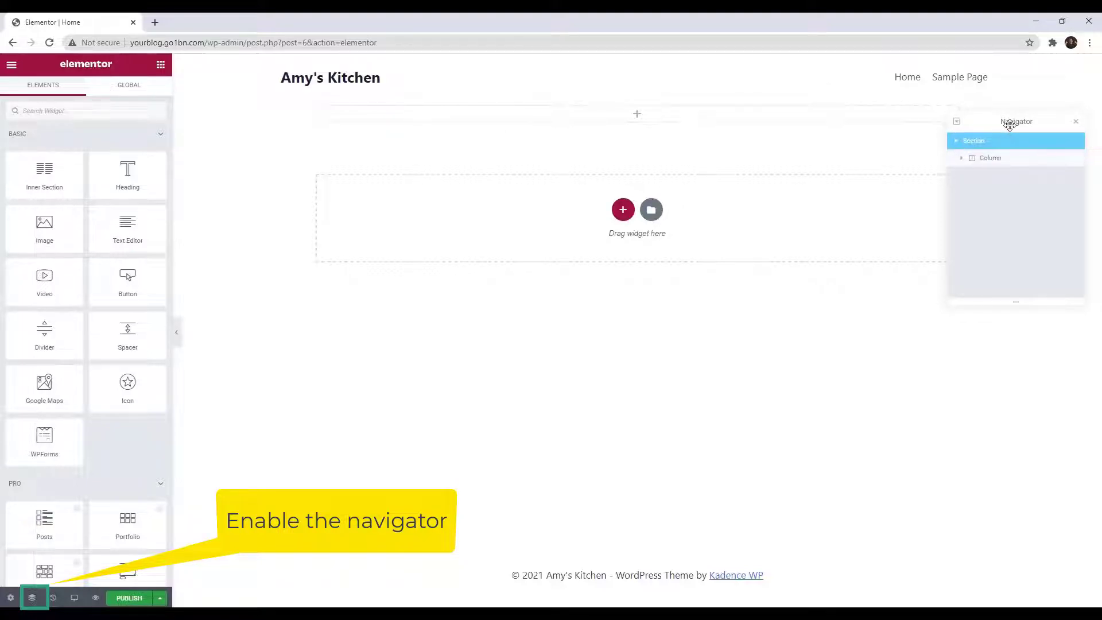
drag(1008, 121, 1011, 158)
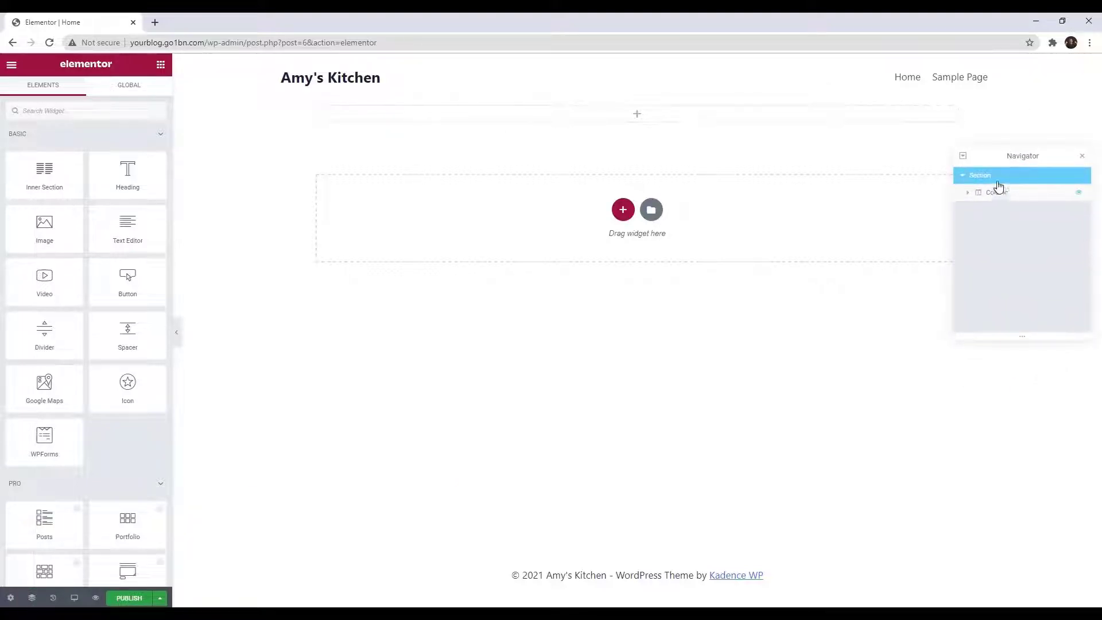
- Set the section's height to Min Height with a minimum height of 700 px
click(1002, 176)
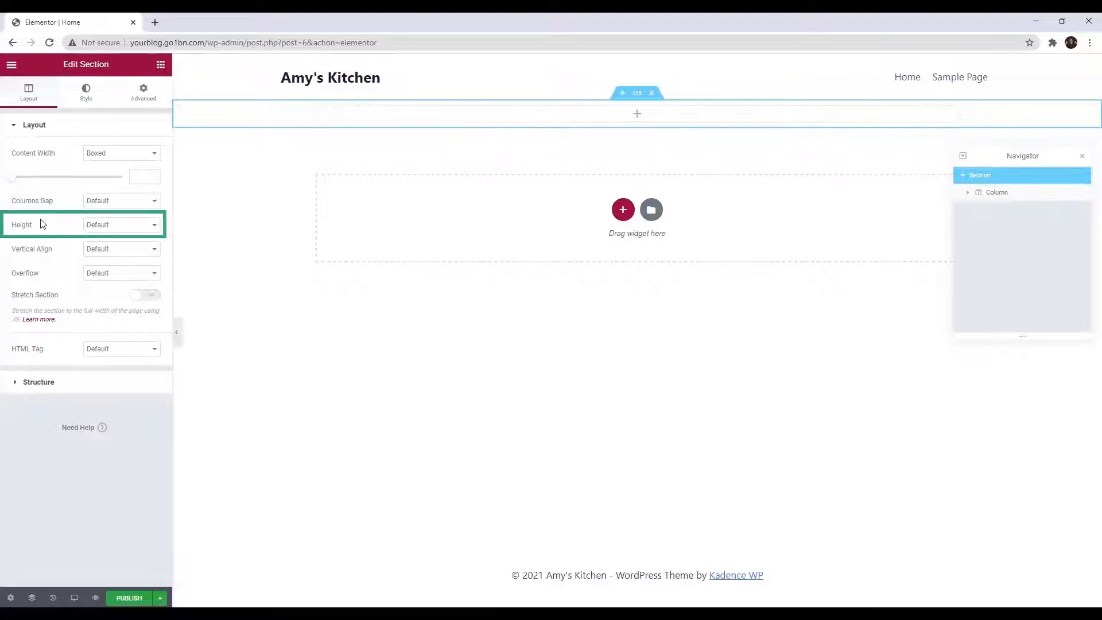
click(136, 229)
key(Escape)
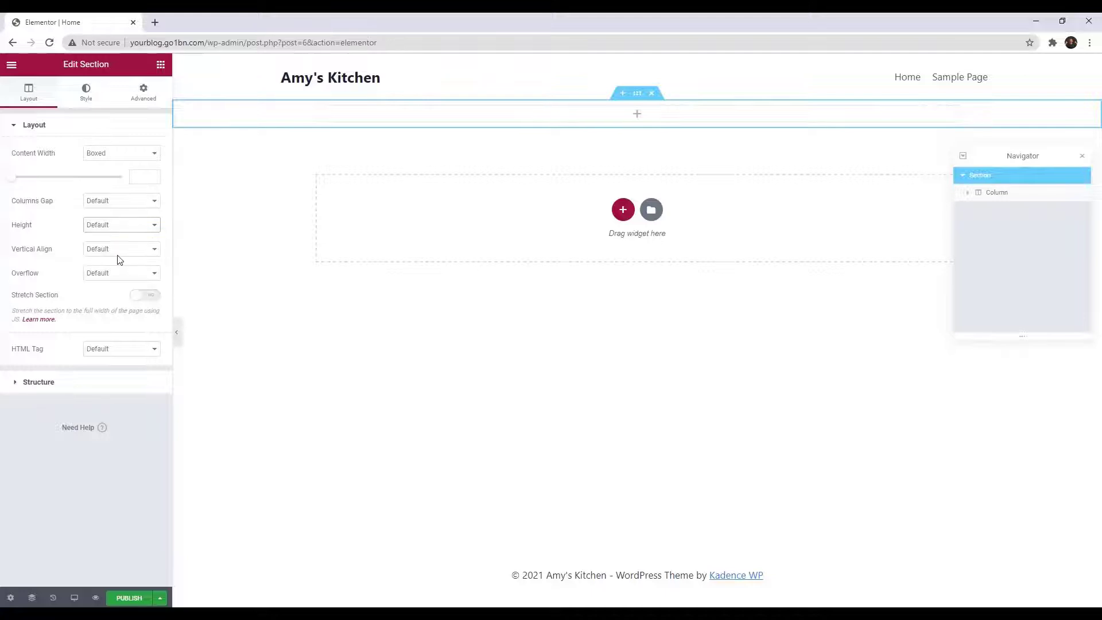
click(118, 258)
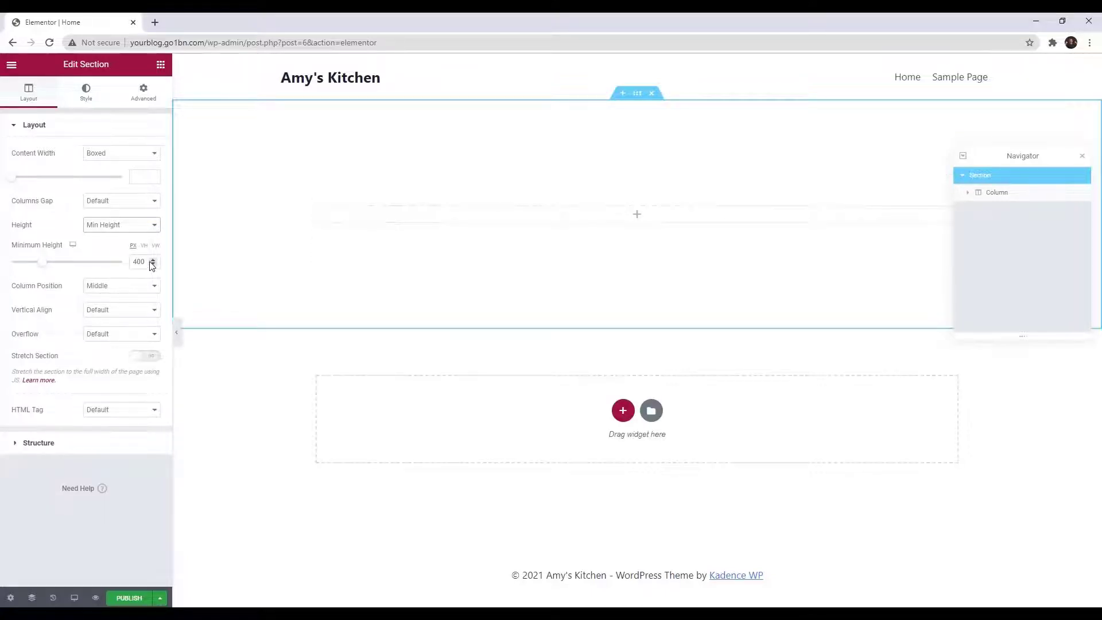
double_click(134, 262)
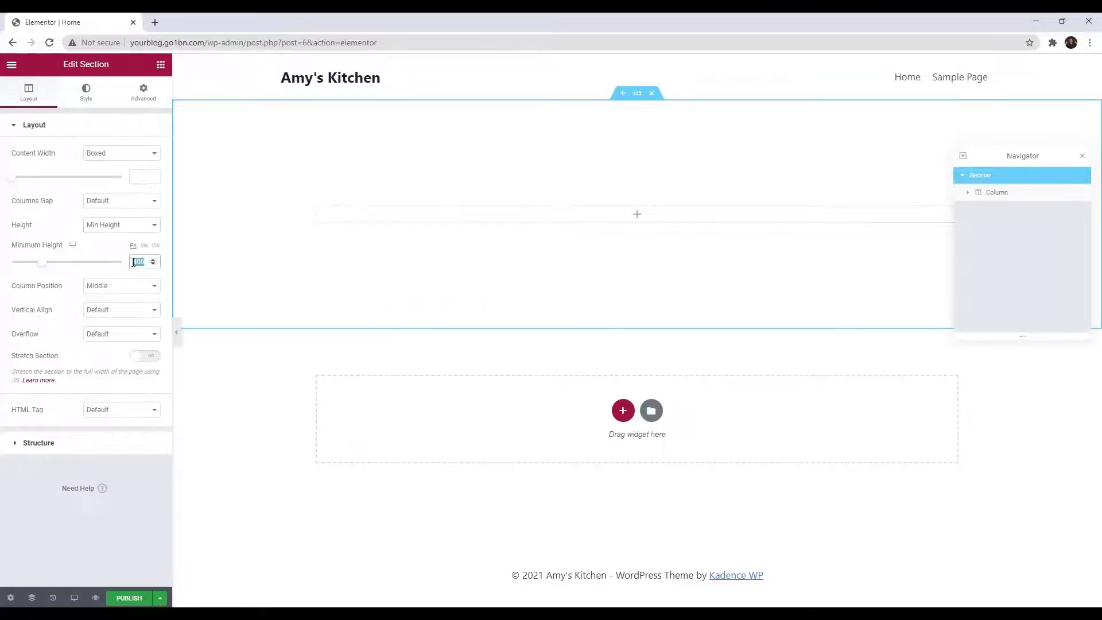
text(700)
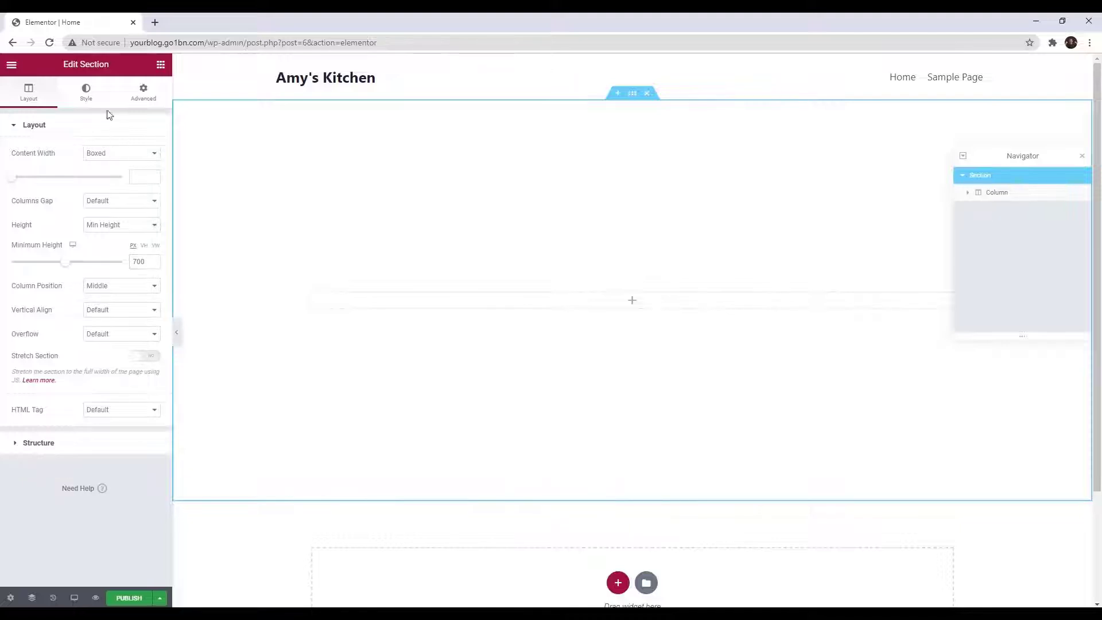
- Give the section a Classic background and upload and insert "Homepage - featured image - Go1bn.com Blog course" as its image
click(88, 94)
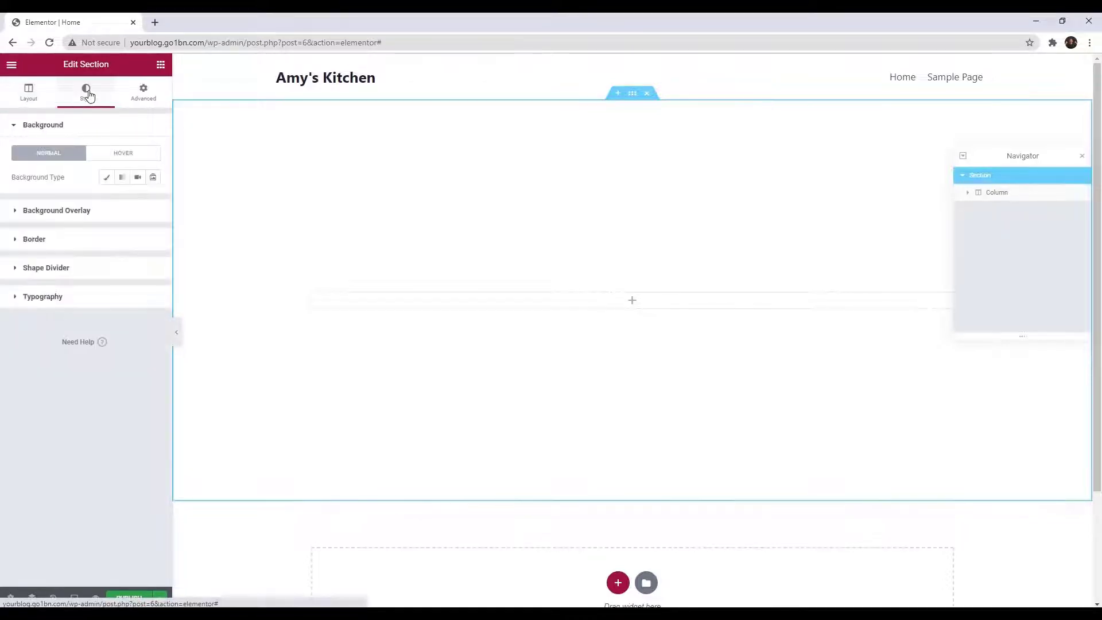
click(106, 182)
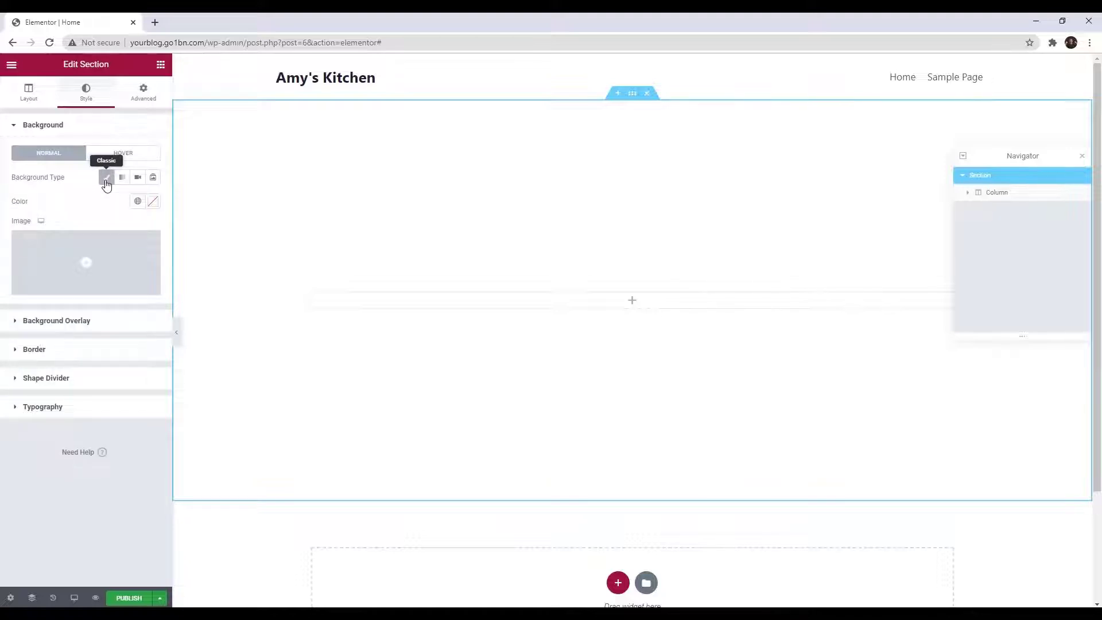
click(85, 263)
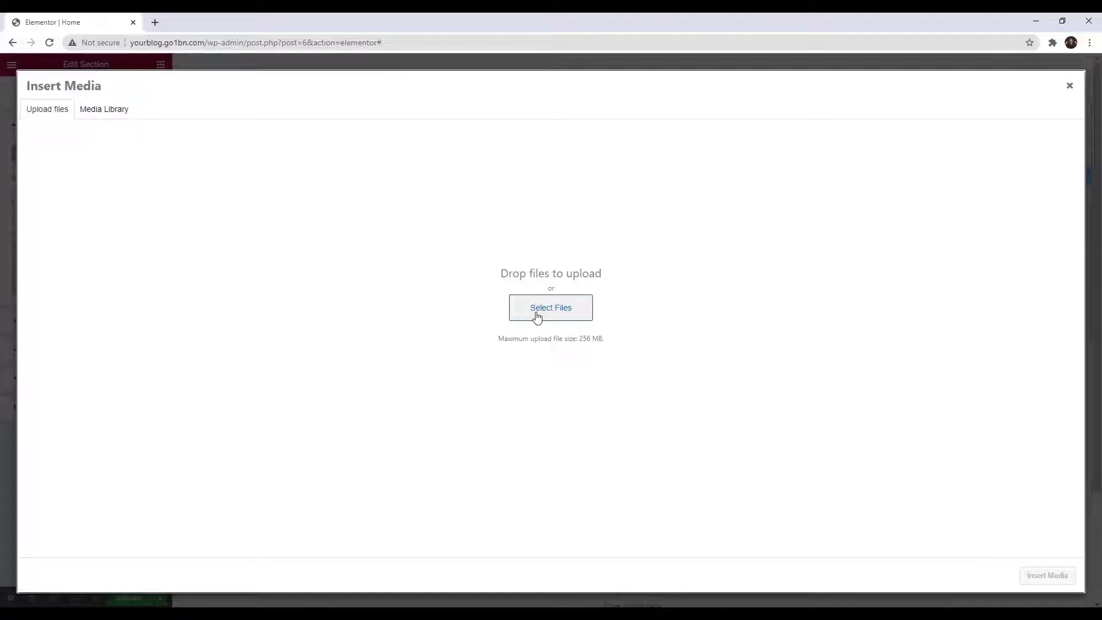
click(115, 115)
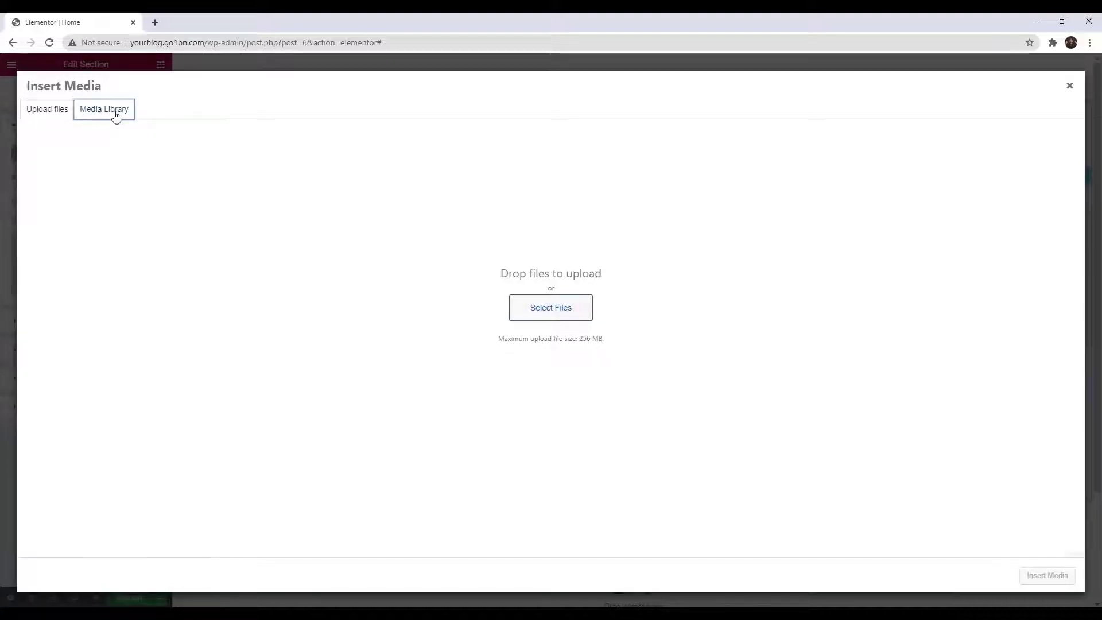
click(53, 115)
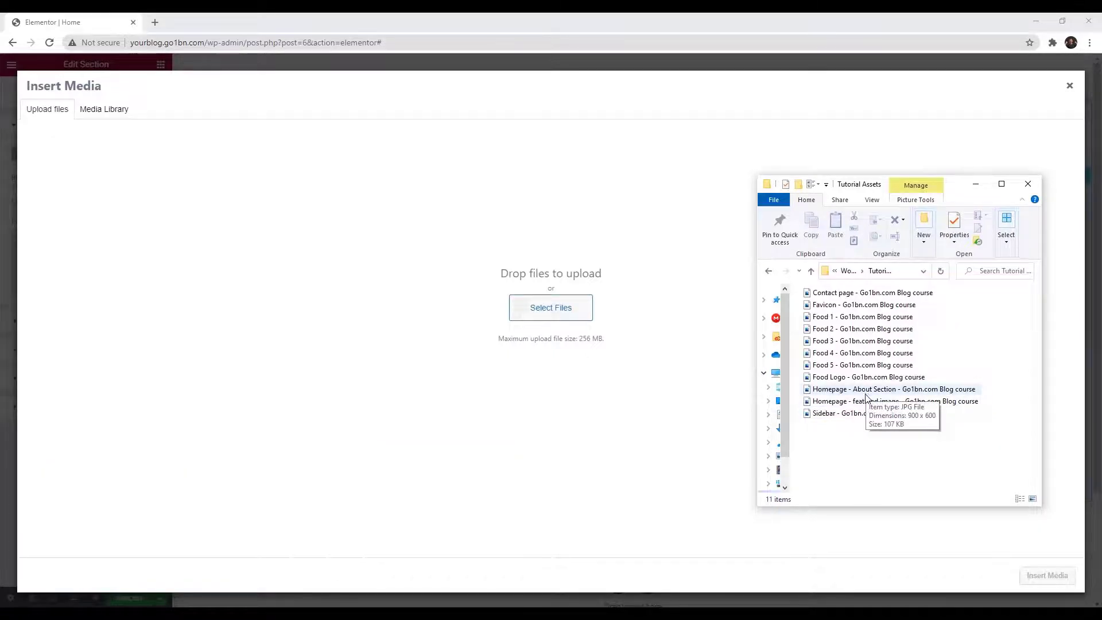
click(870, 401)
drag(904, 406, 391, 359)
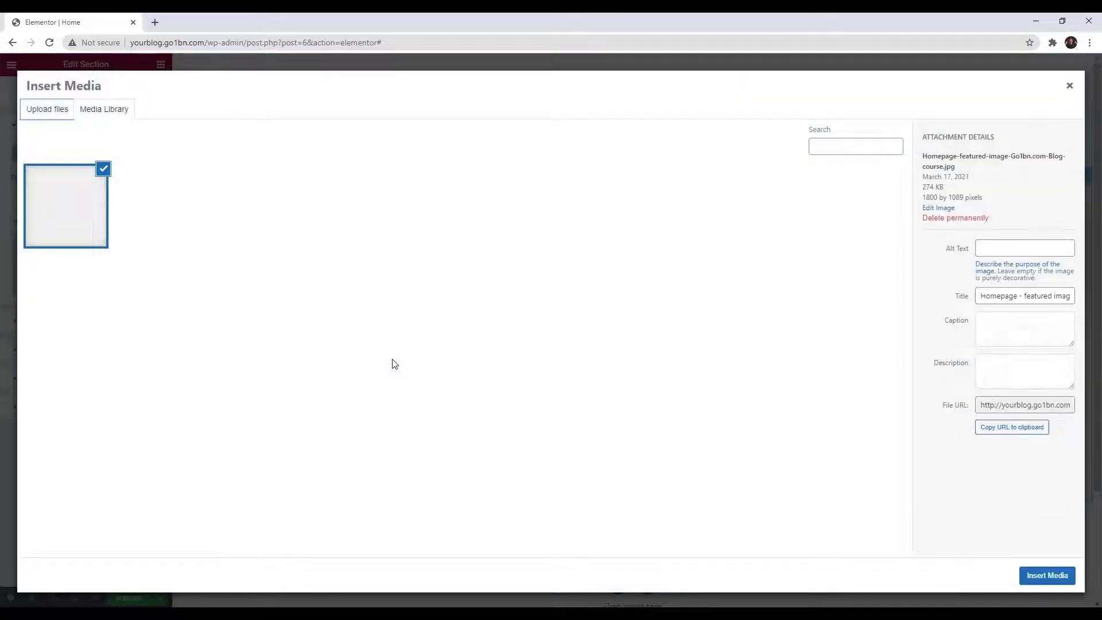
click(1039, 585)
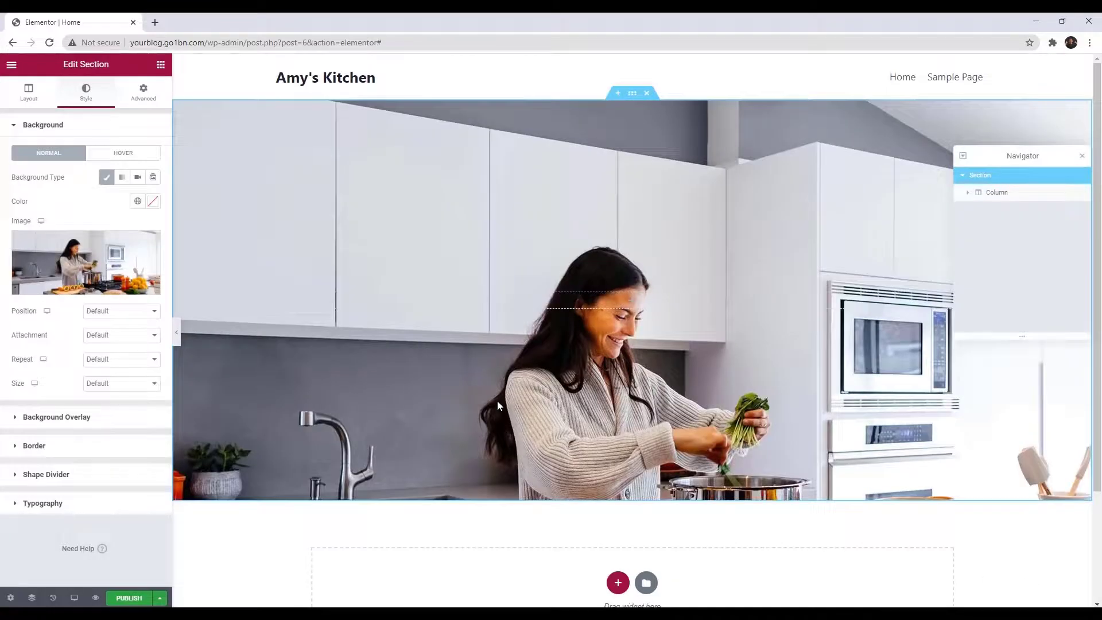
- Set the position of the section's background image to Center Center
scroll(499, 400, down, 2)
scroll(499, 400, up, 2)
click(125, 313)
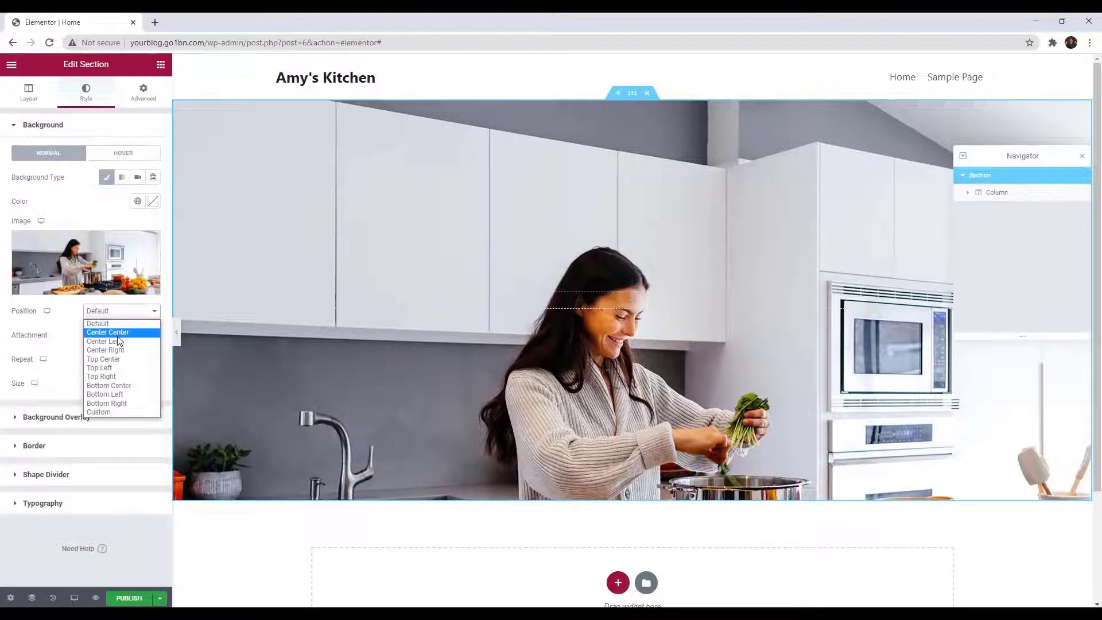
click(117, 336)
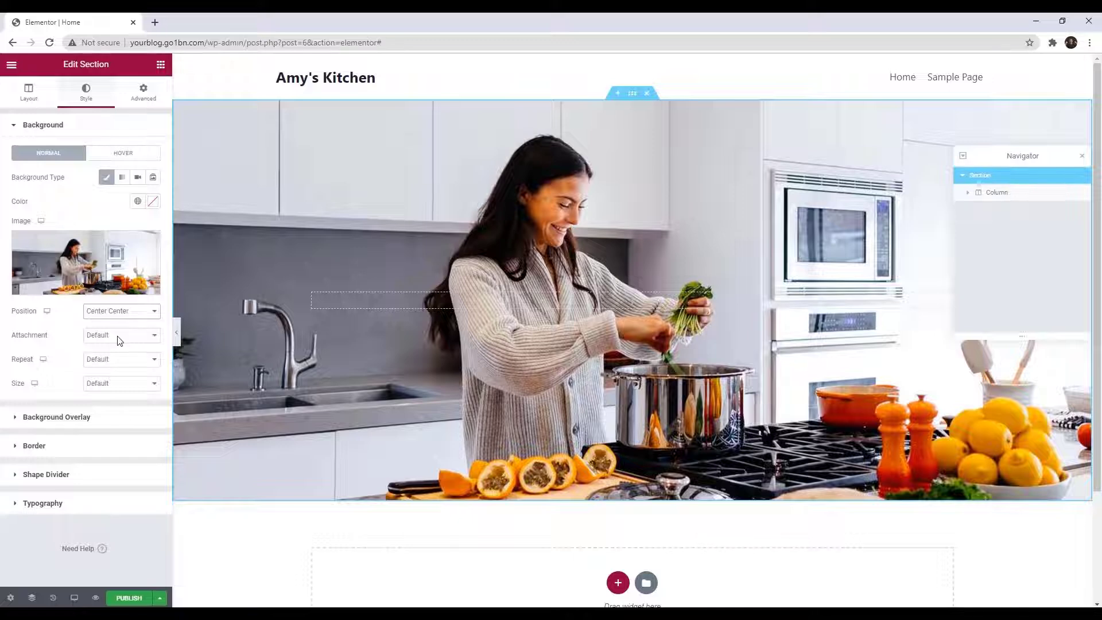
- Try a Custom position for the background image, with X position 25 px and Y position -182 px
click(122, 311)
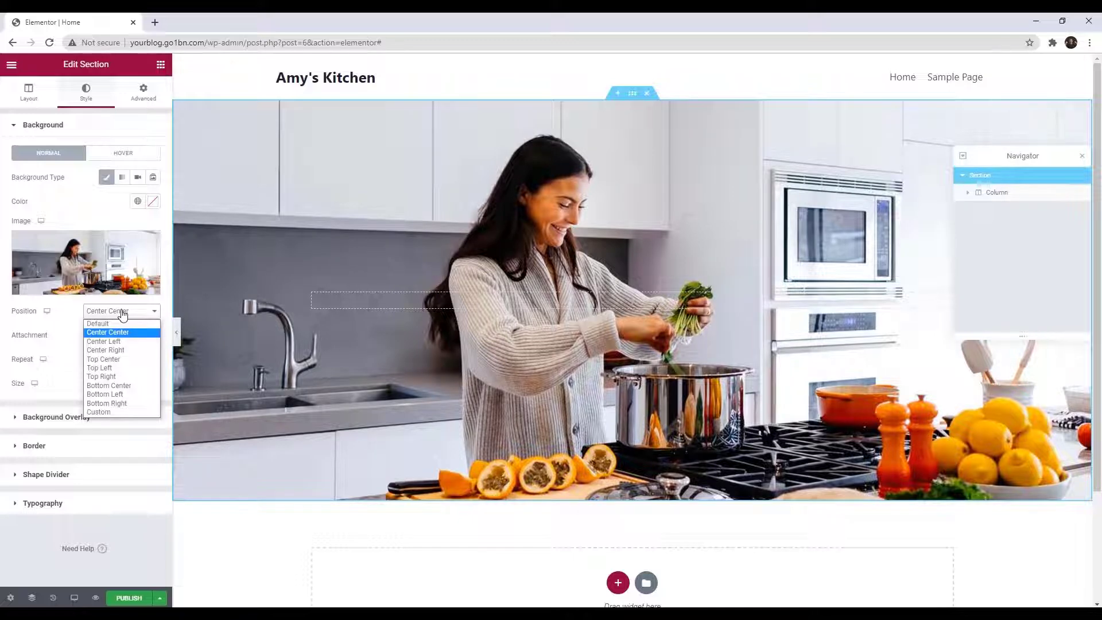
click(131, 412)
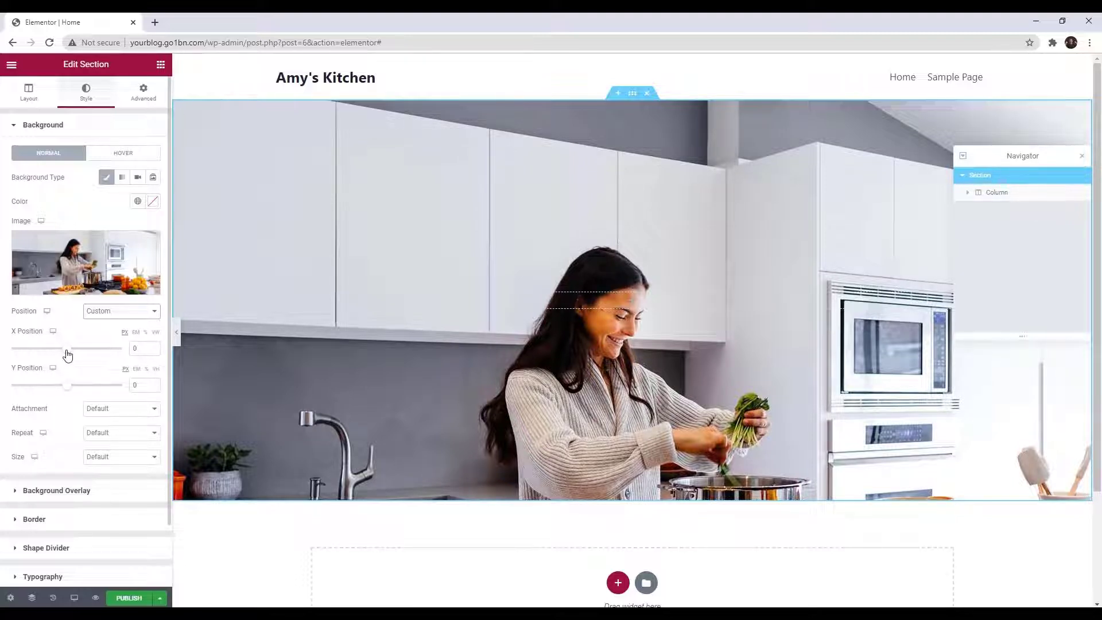
drag(67, 356, 54, 388)
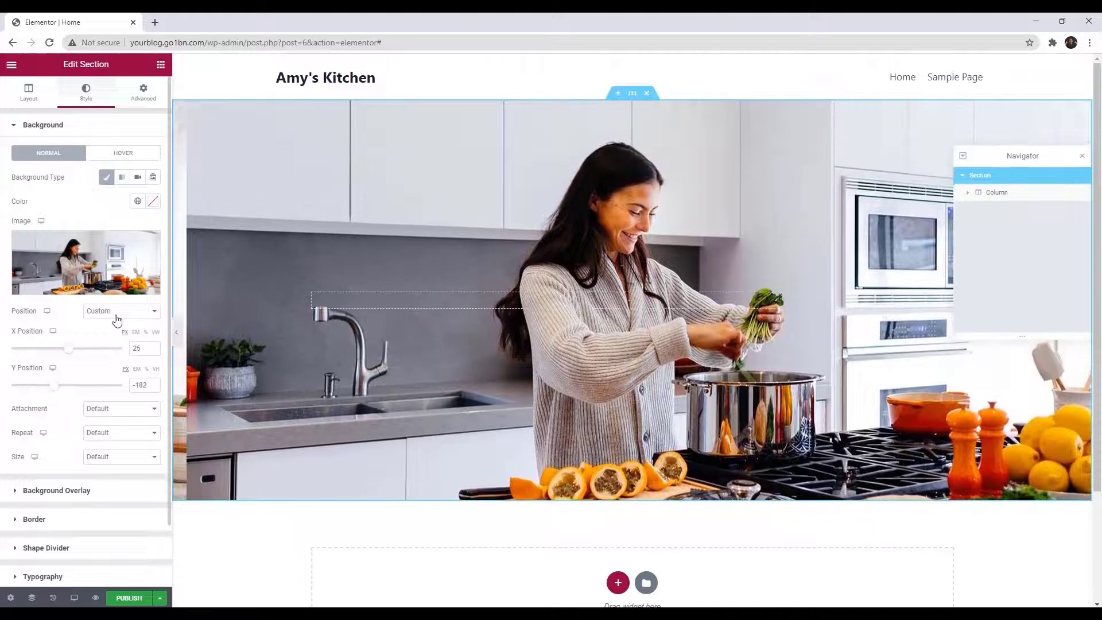
- Switch the background image's position from Custom back to Center Center
click(117, 319)
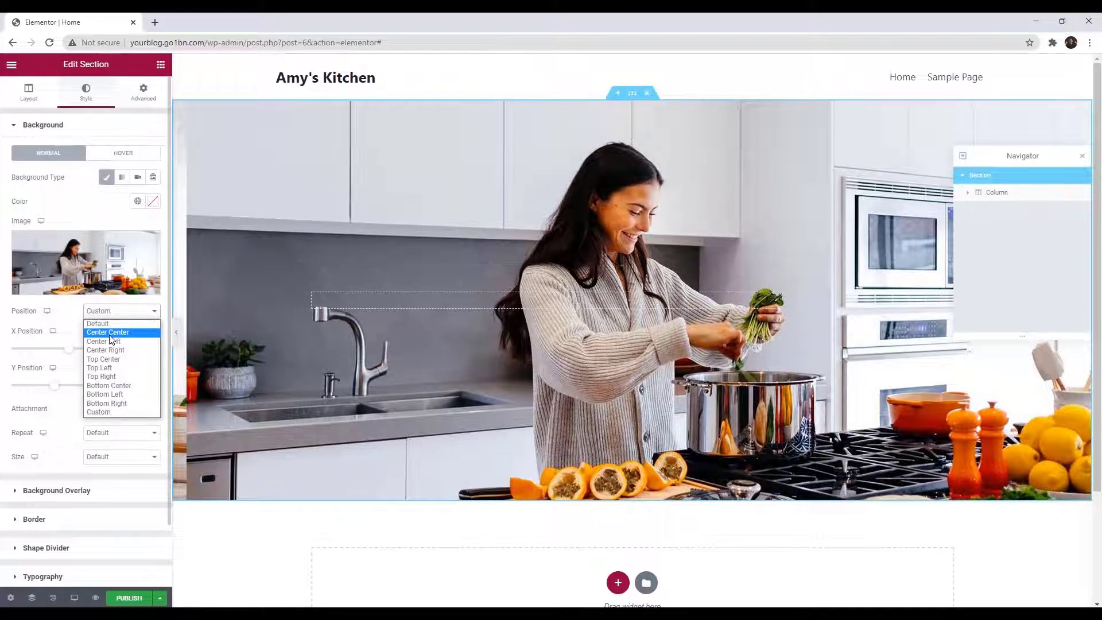
click(111, 334)
scroll(560, 363, down, 3)
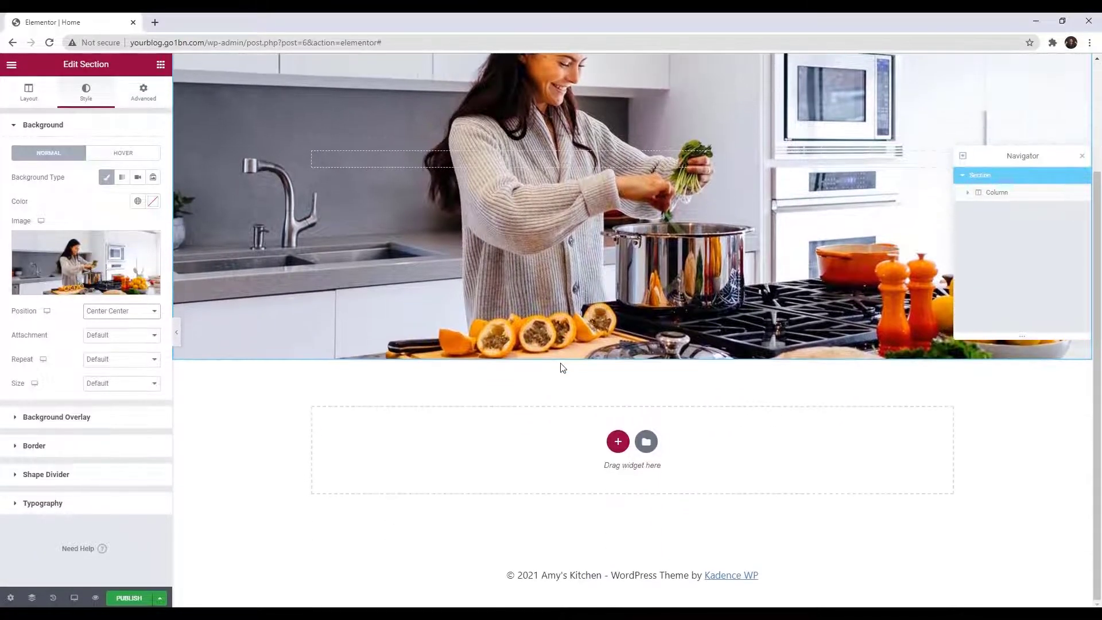
- Set the section background image's repeat to No-repeat and preview the section at full page width
scroll(561, 363, up, 3)
click(176, 332)
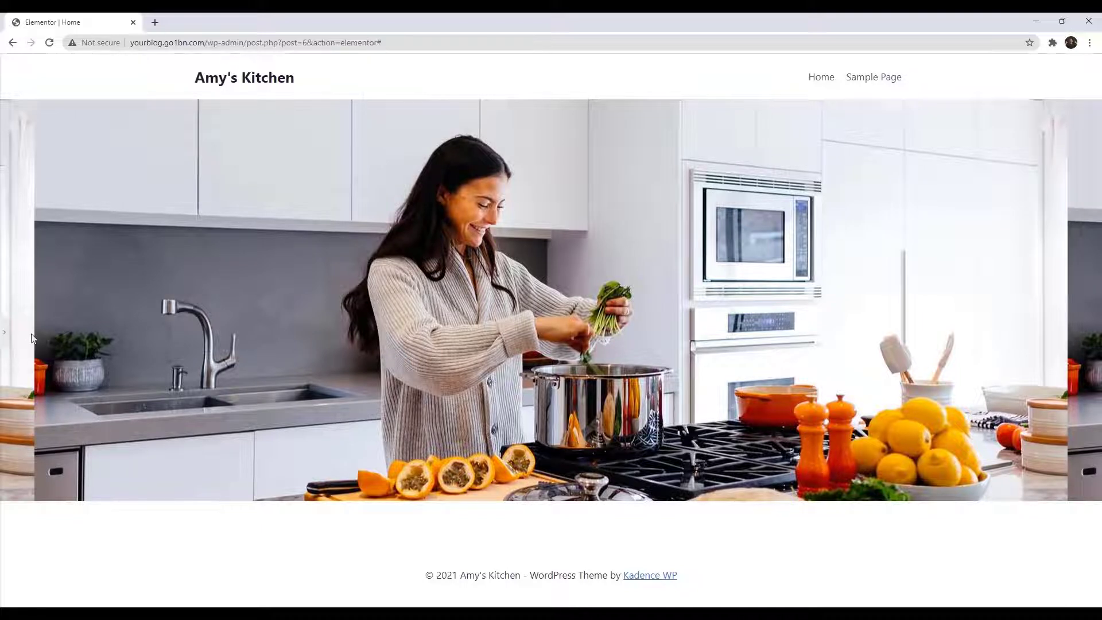
click(3, 331)
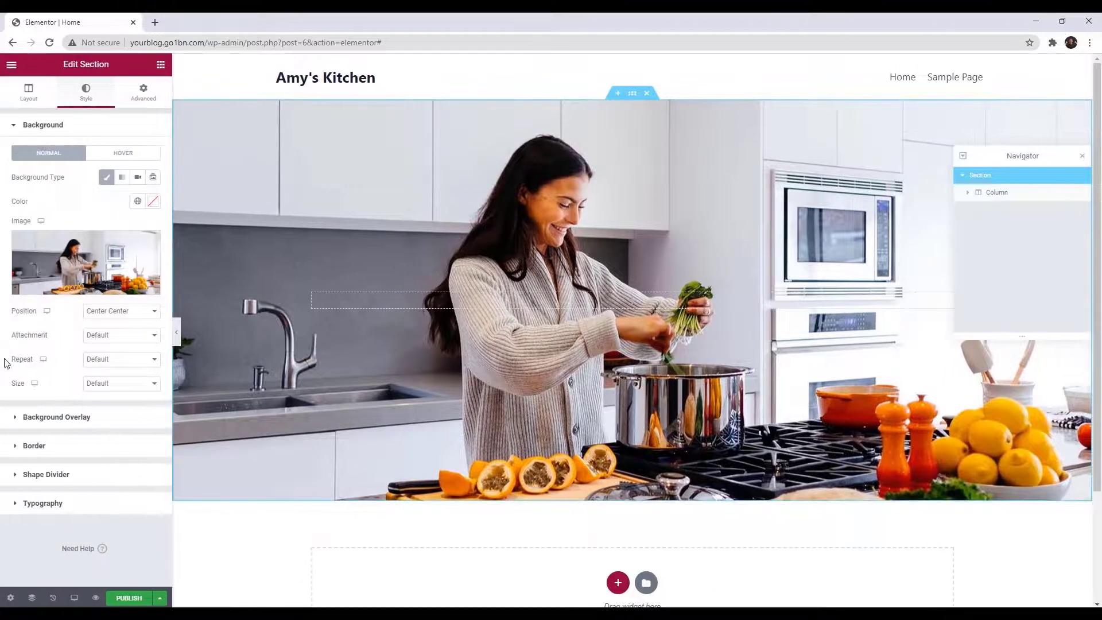
click(103, 360)
click(106, 381)
click(178, 339)
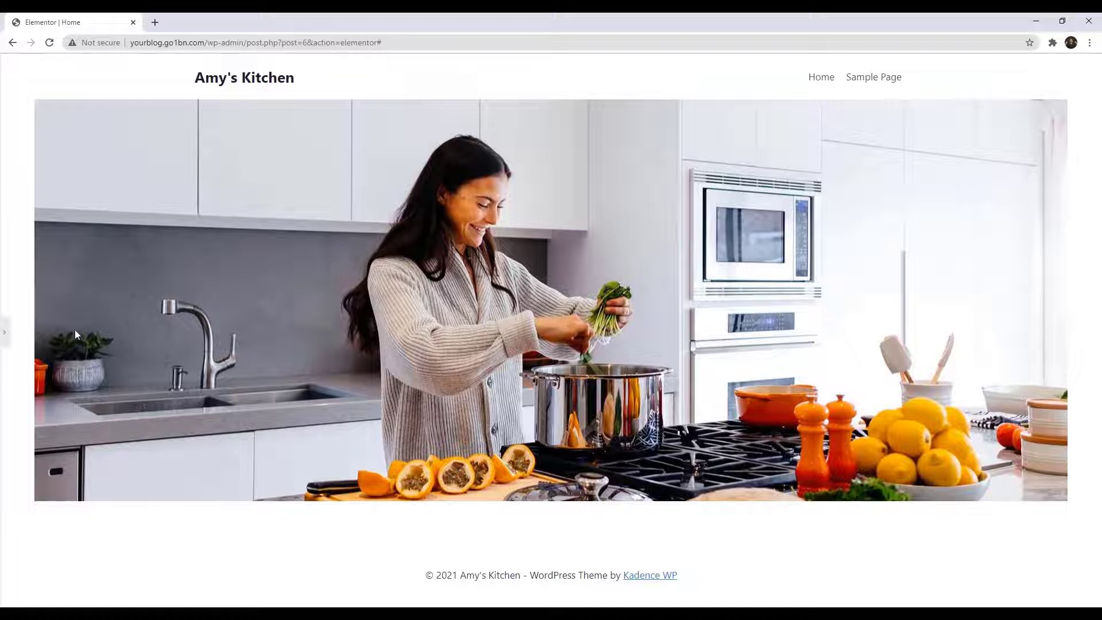
click(4, 334)
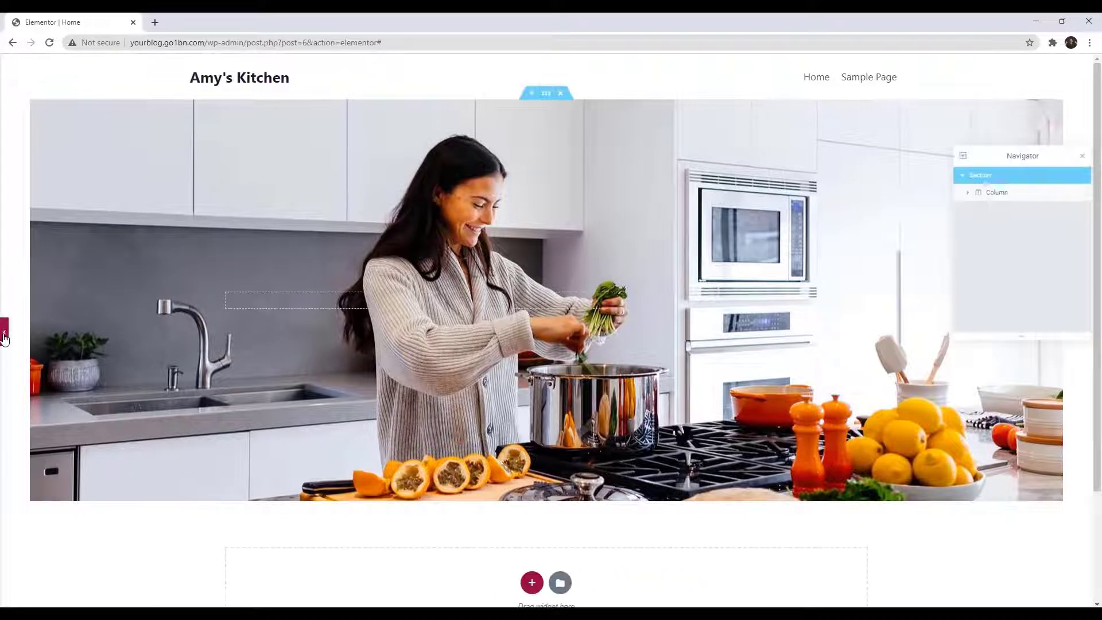
- Set the section background image's size to Cover and preview the page without the editing panel
click(128, 384)
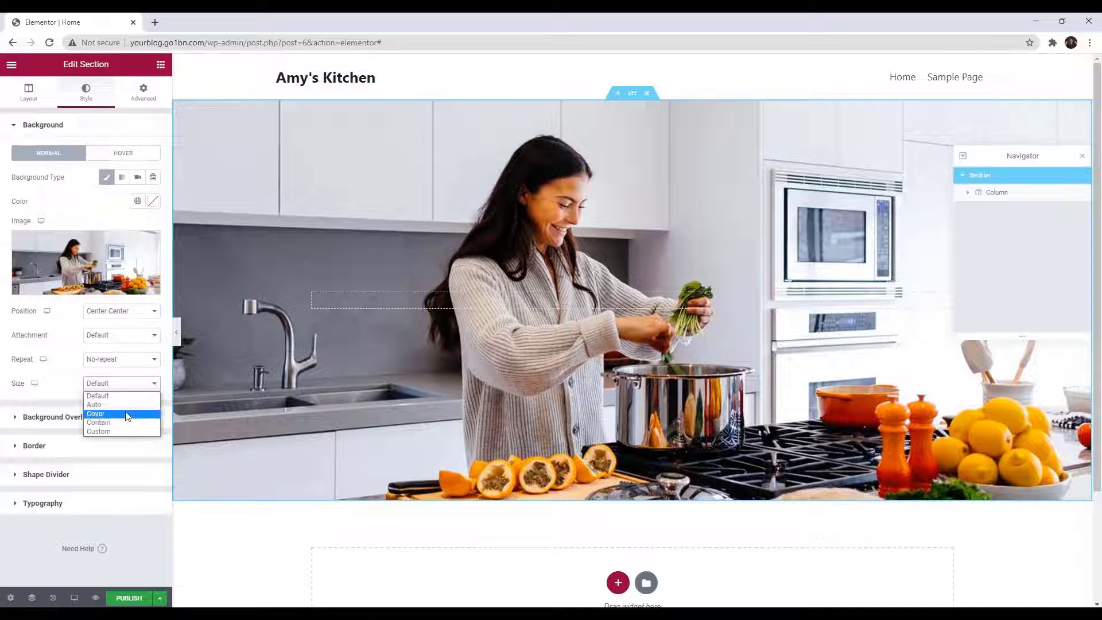
click(128, 414)
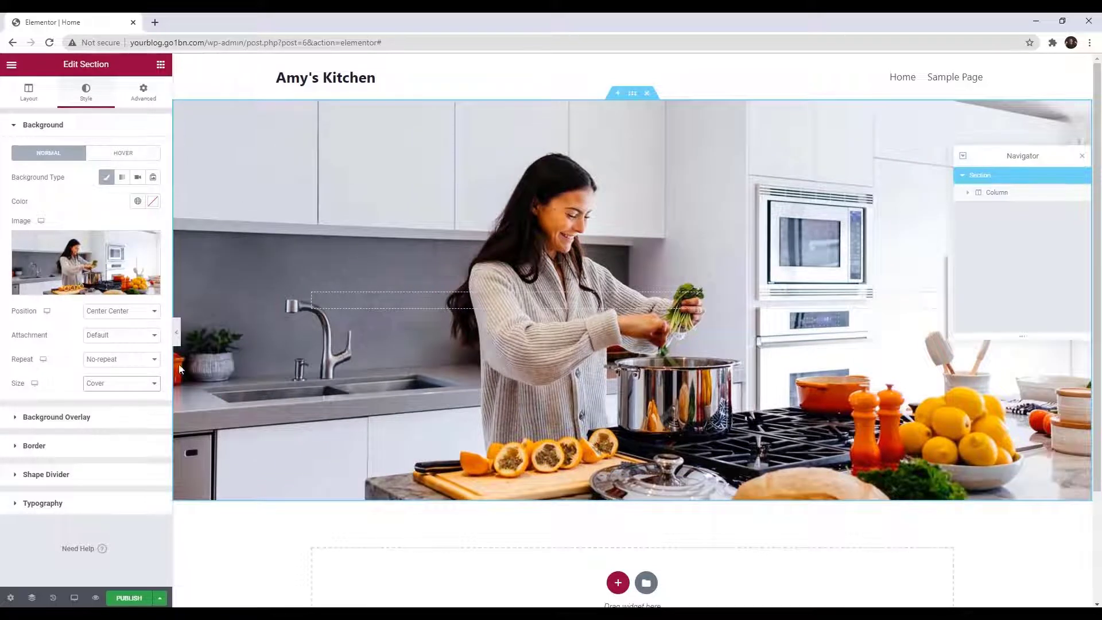
click(176, 332)
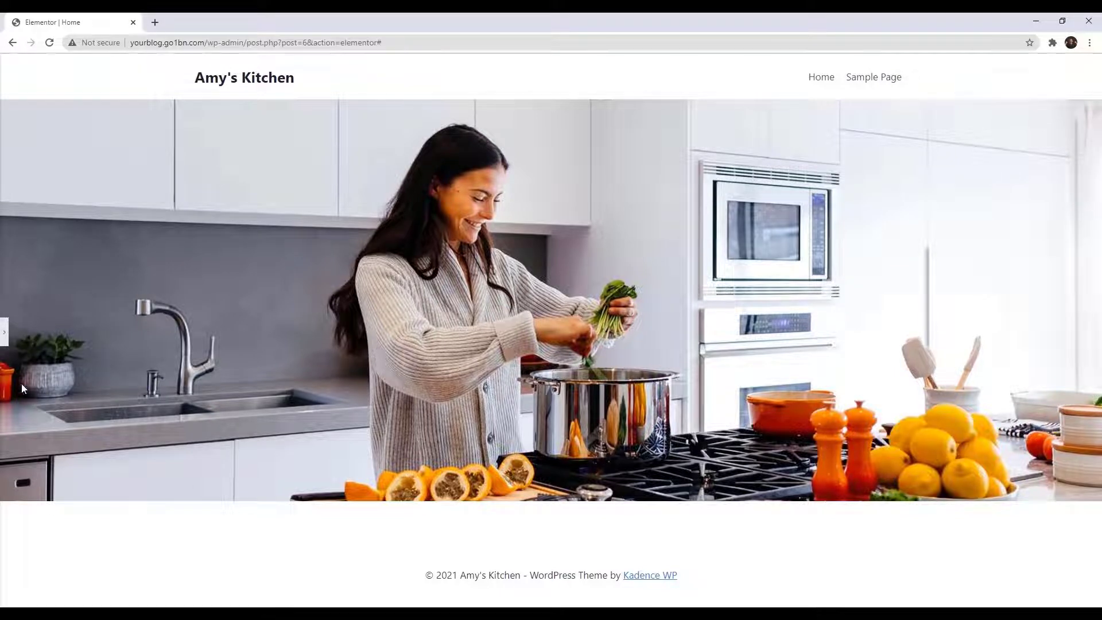
click(4, 343)
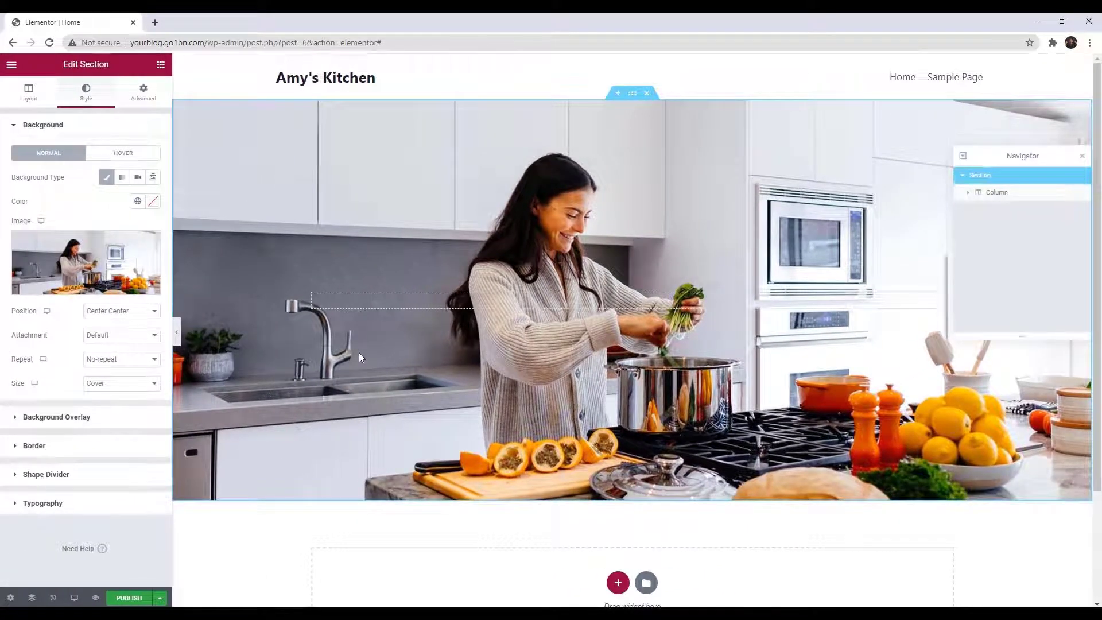
- Add an Inner Section inside the hero section's column
click(996, 193)
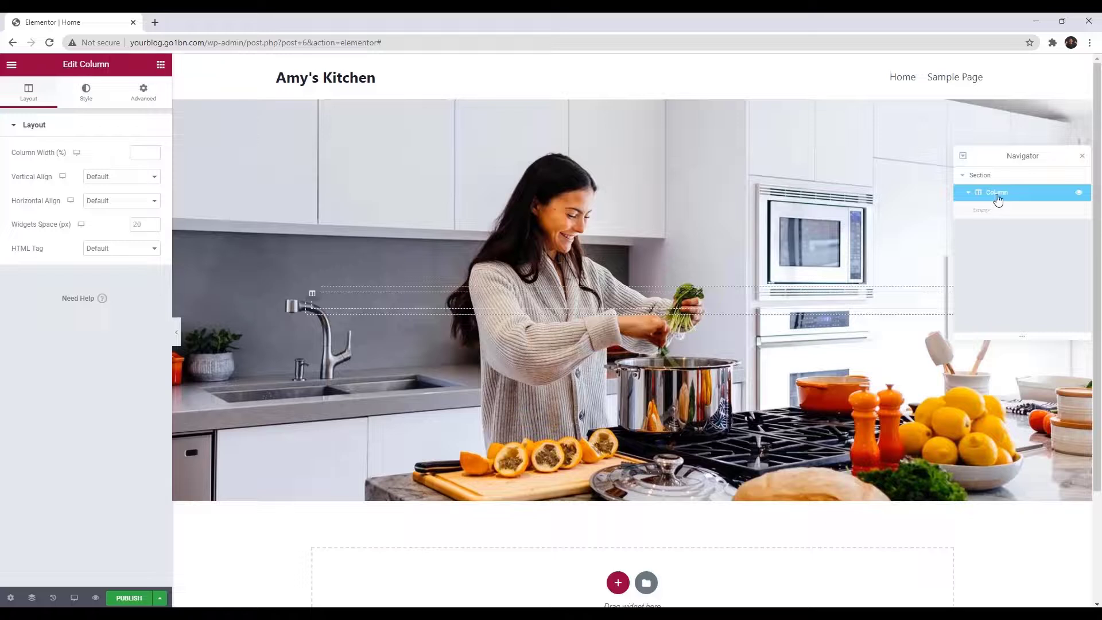
click(161, 68)
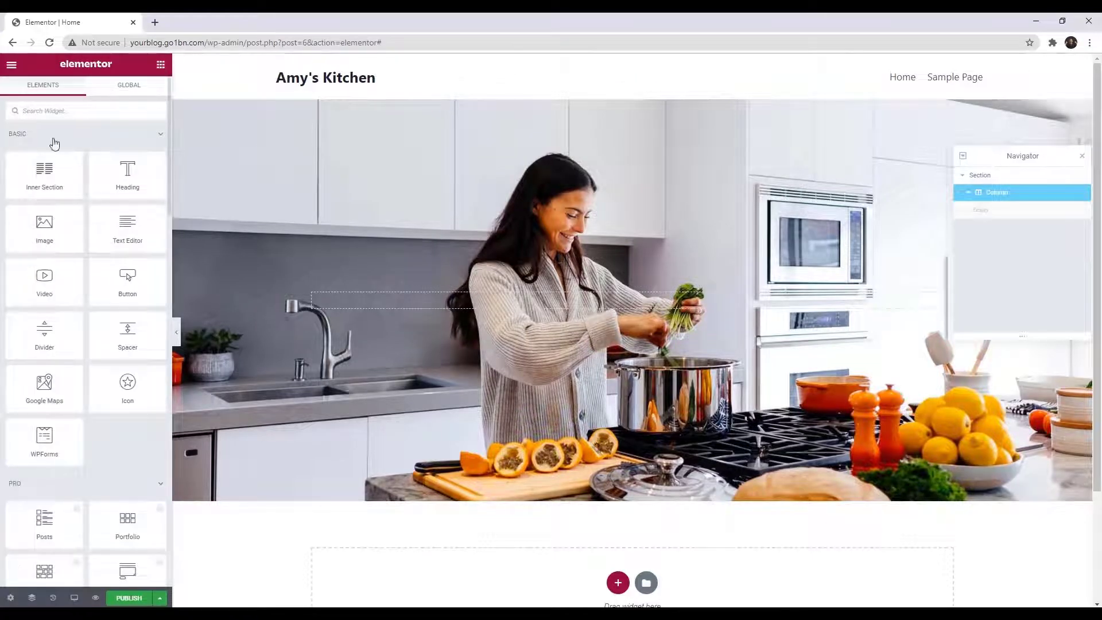
drag(46, 178, 582, 305)
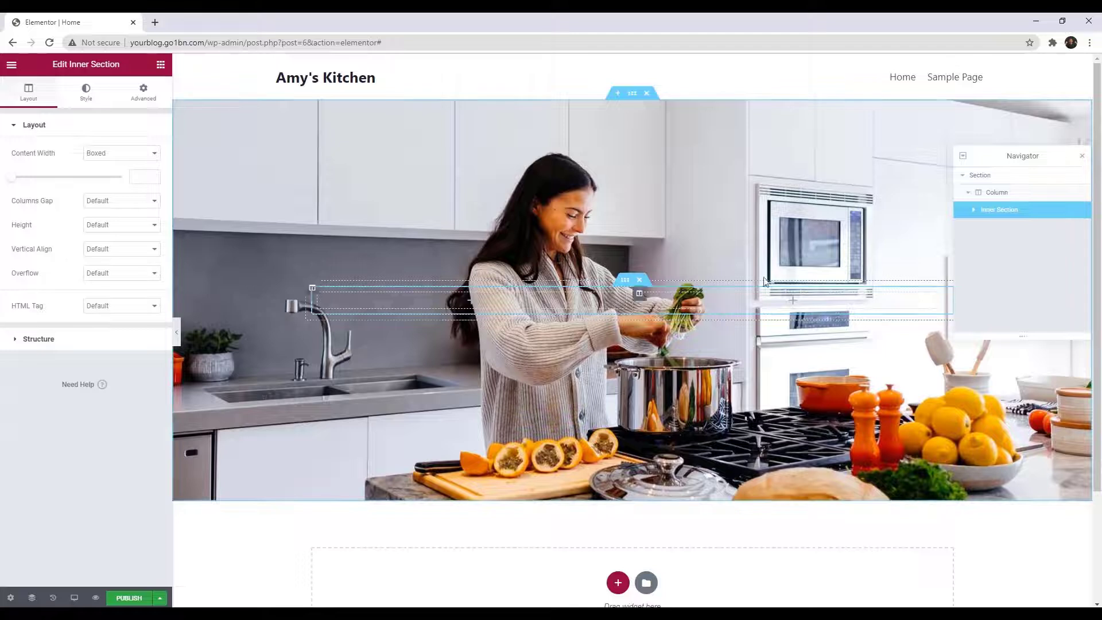
- Add a Heading widget to the first column of the inner section with the title "Love Cooking"
click(975, 211)
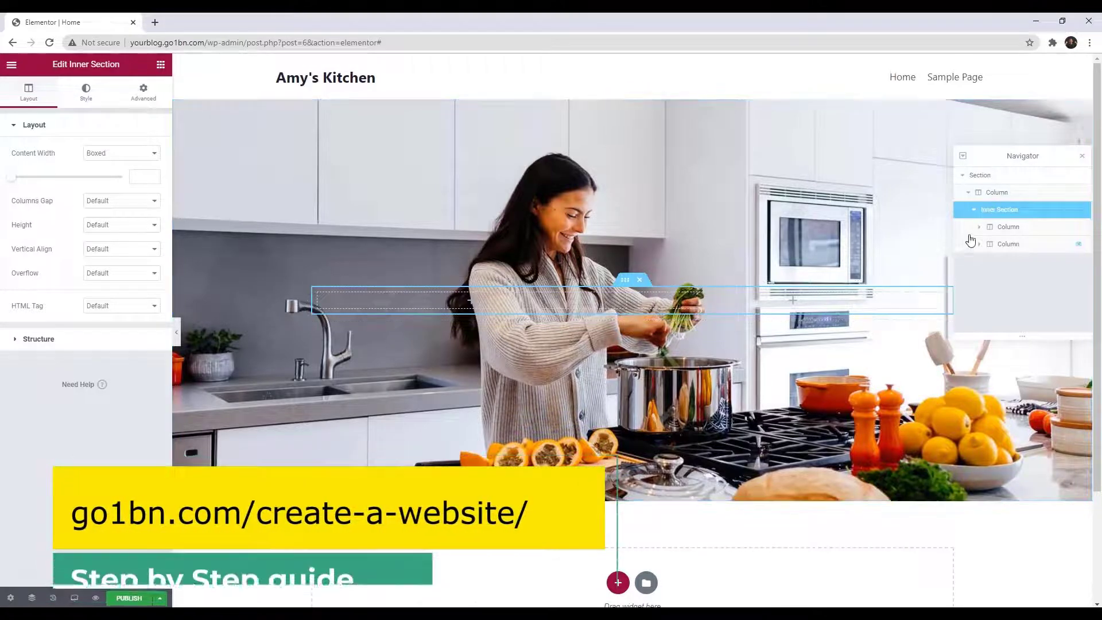
click(992, 227)
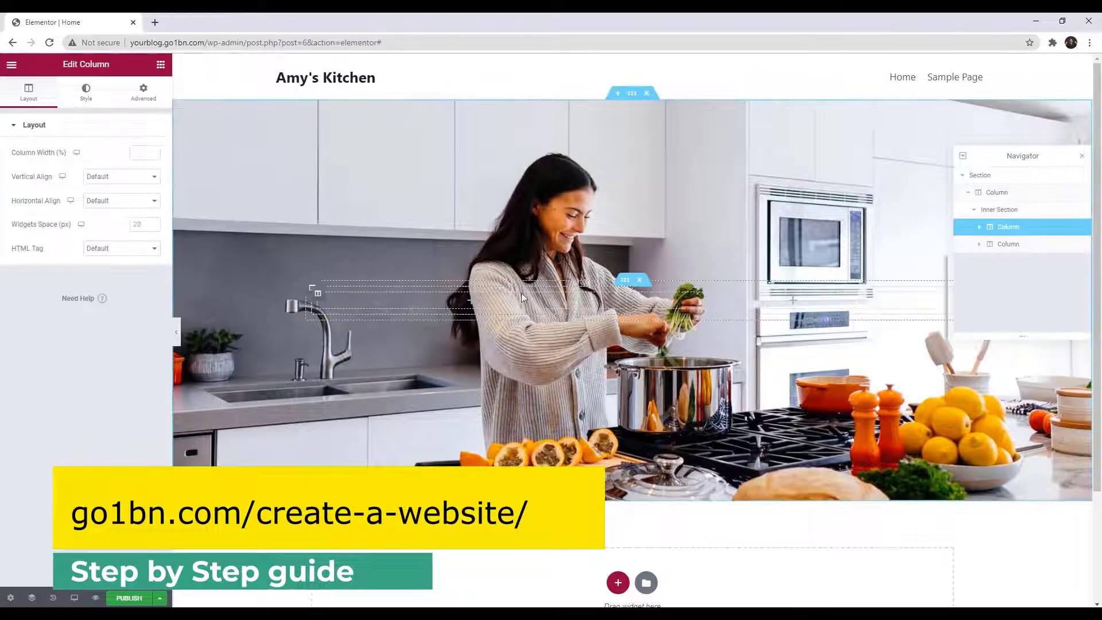
click(161, 65)
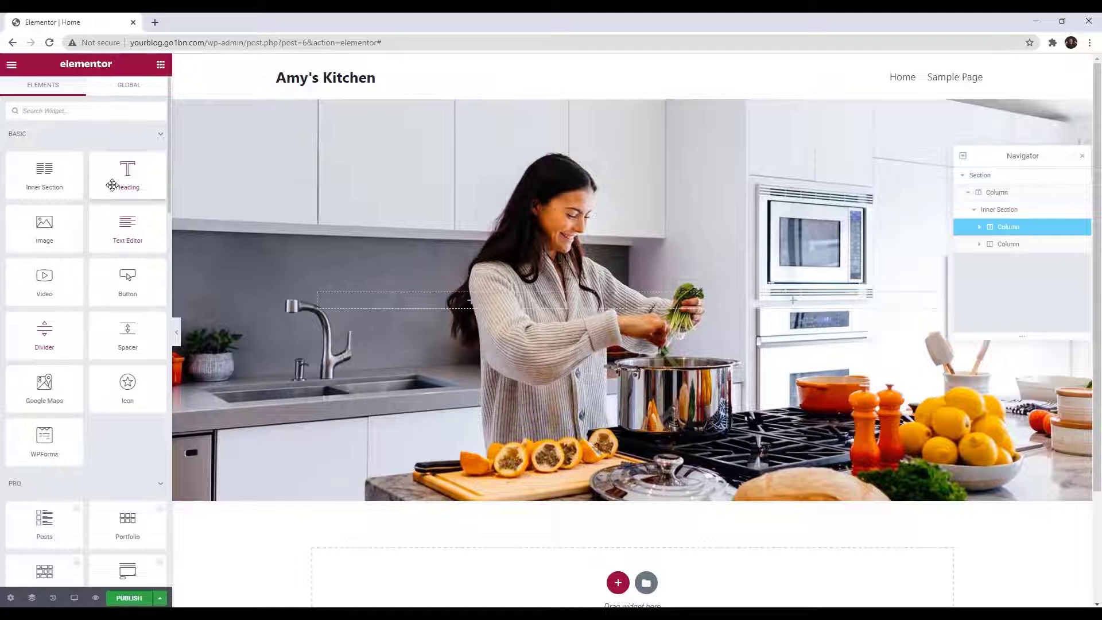
drag(118, 178, 453, 304)
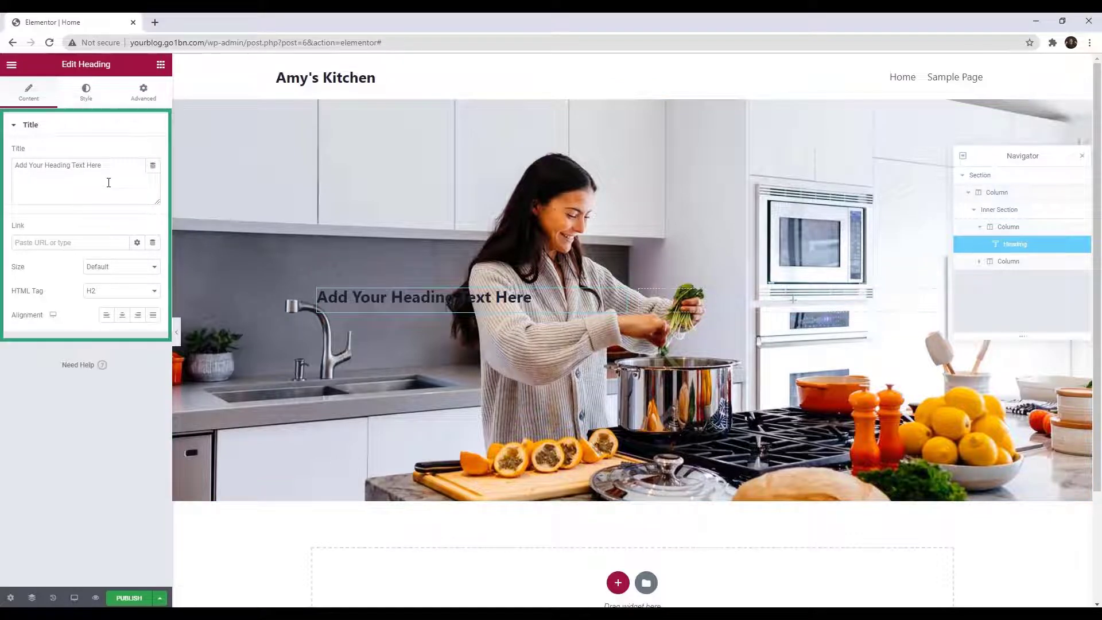
drag(102, 164, 4, 175)
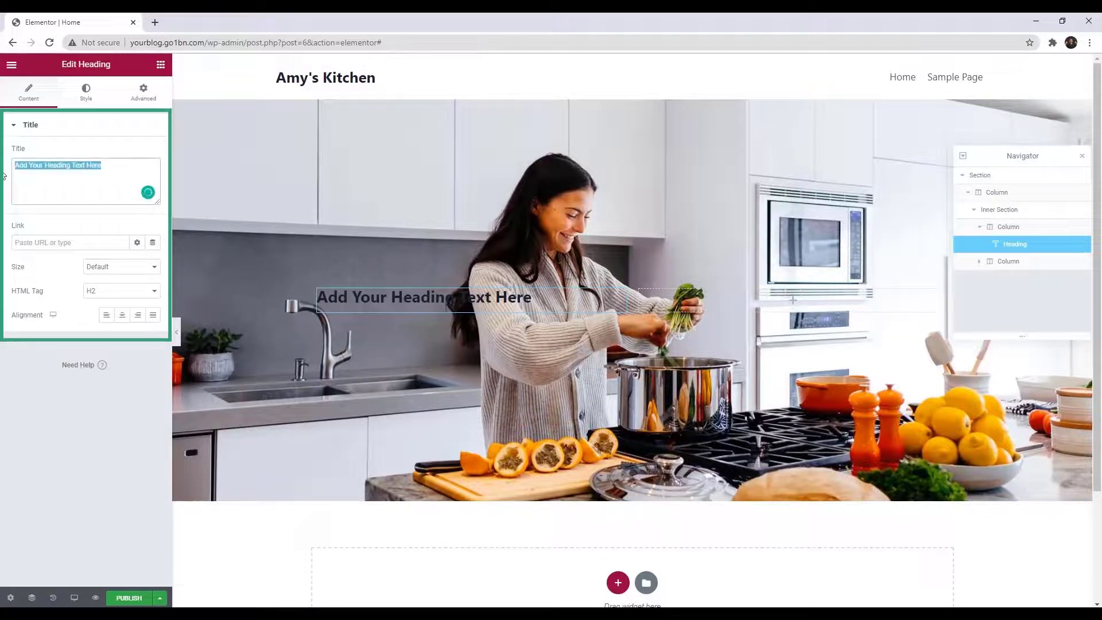
text(L)
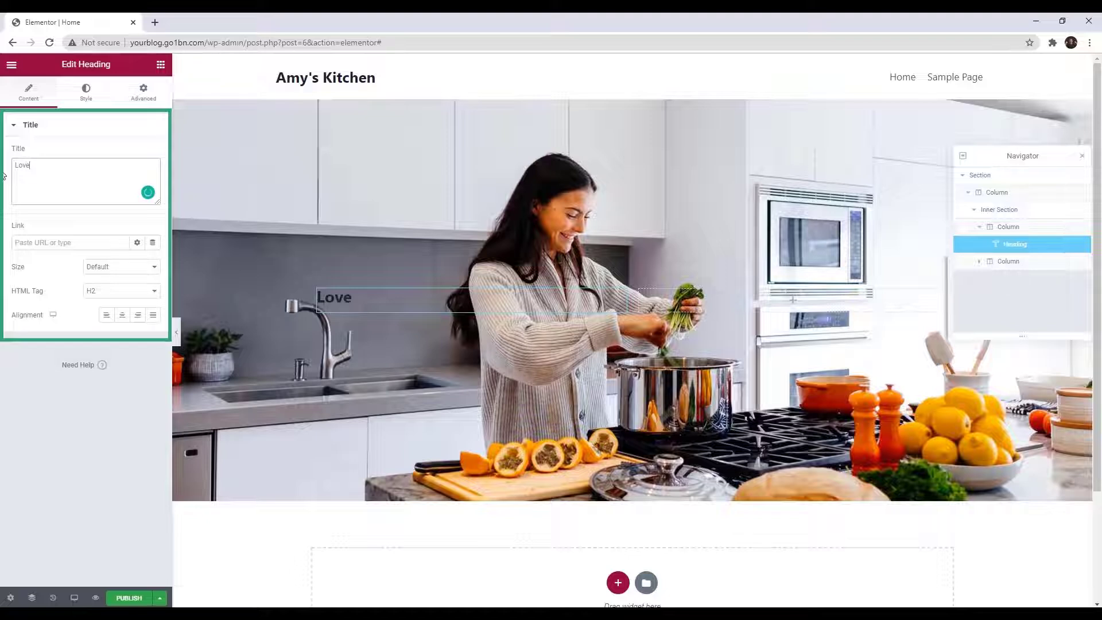
text(ove Cooking)
- Set the "Love Cooking" heading's HTML tag to H1 and its size to XXL
click(106, 291)
click(107, 304)
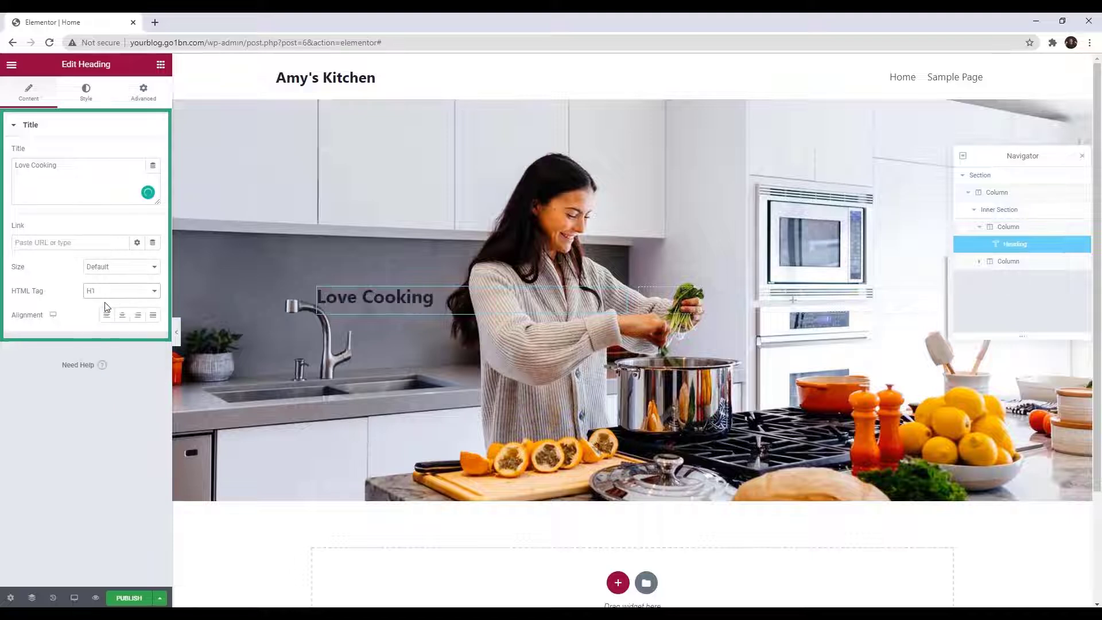
click(97, 268)
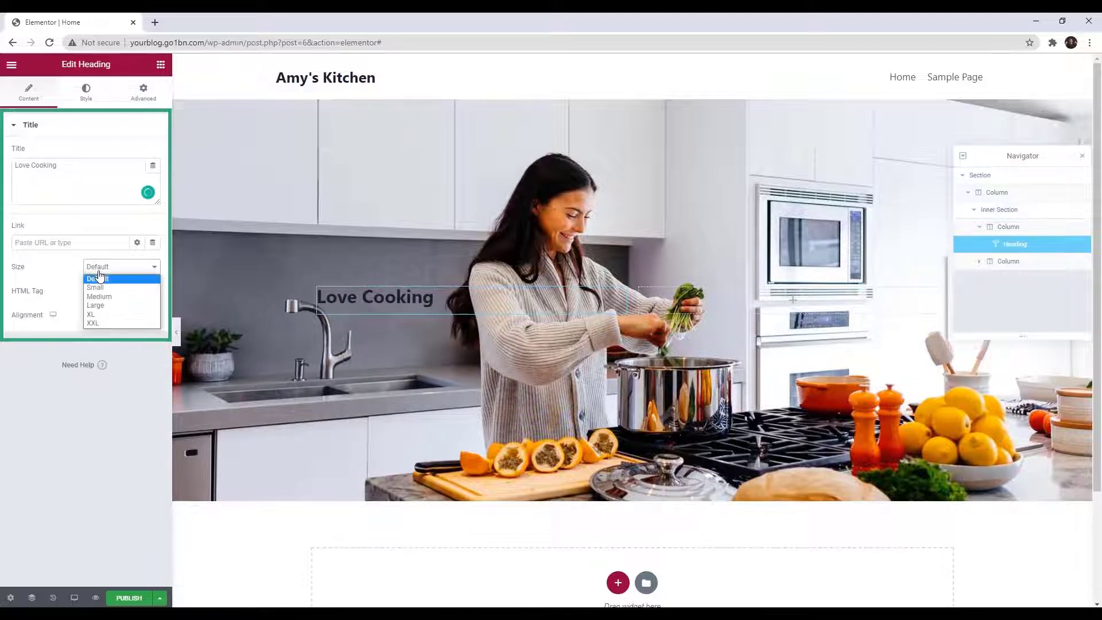
click(98, 322)
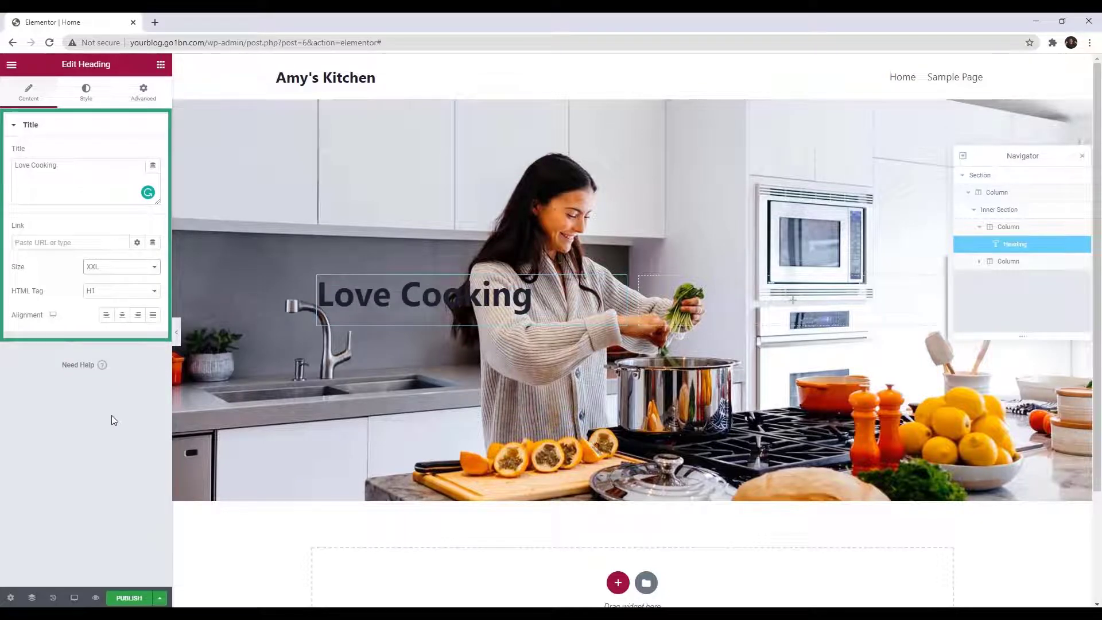
- Add a second heading below "Love Cooking" reading "Gather your family and enjoy great food that everyone will love."
click(160, 65)
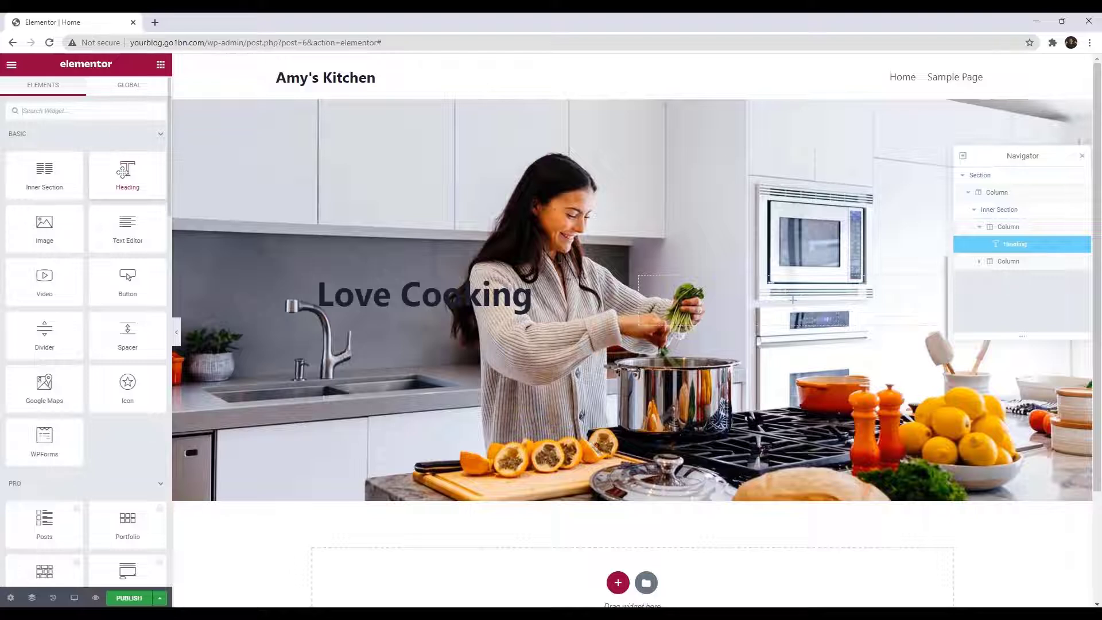
drag(123, 172, 375, 315)
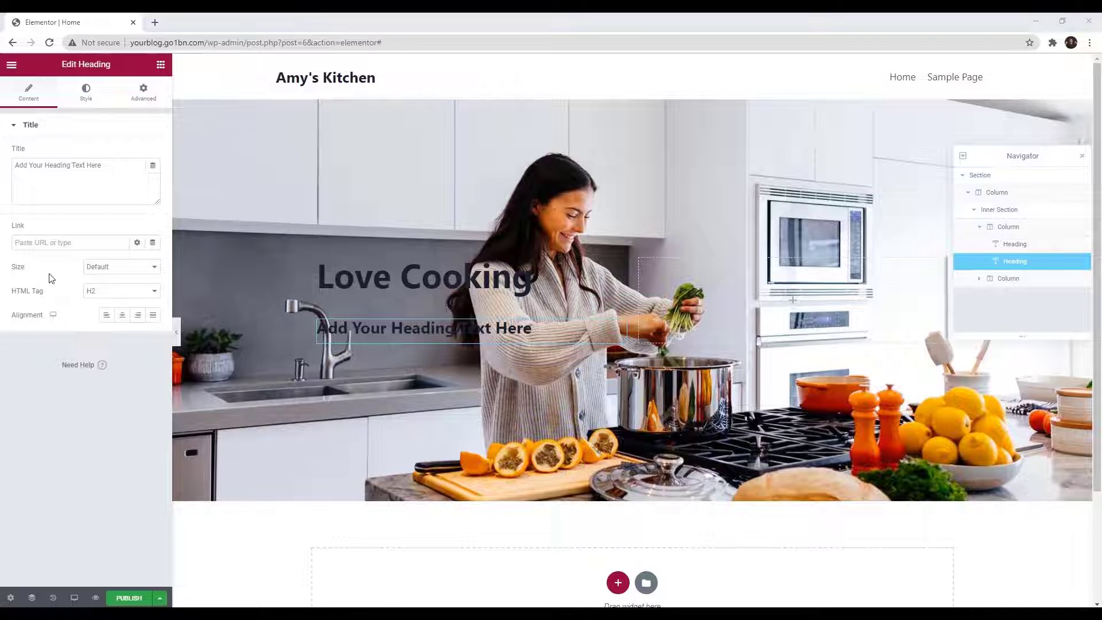
drag(104, 166, 12, 169)
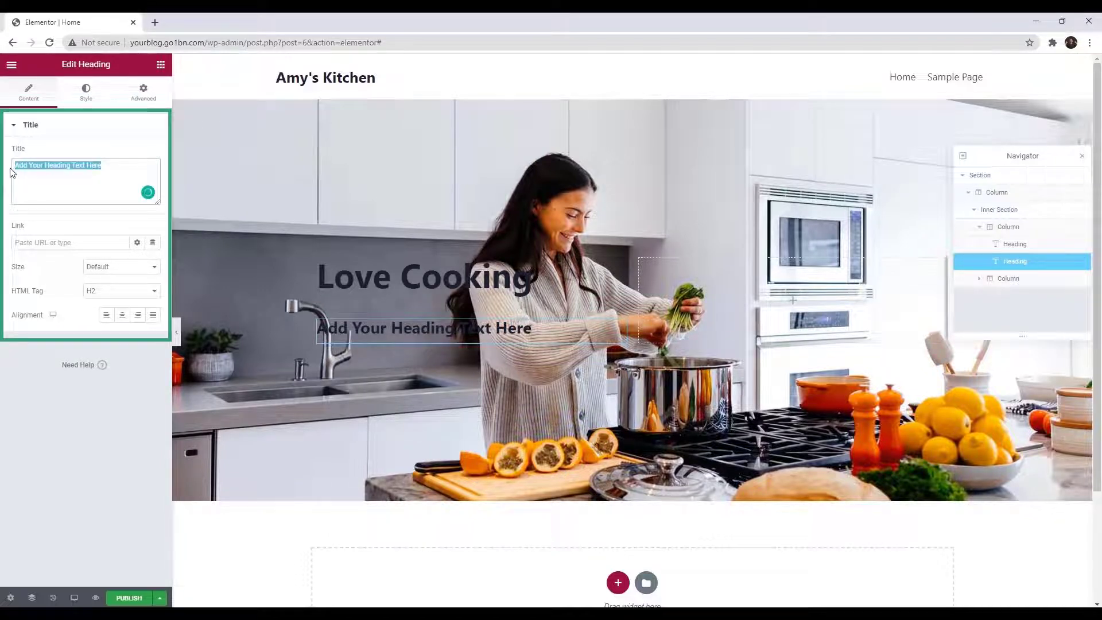
text(Gather your family and enjoy great food that everyone will love.)
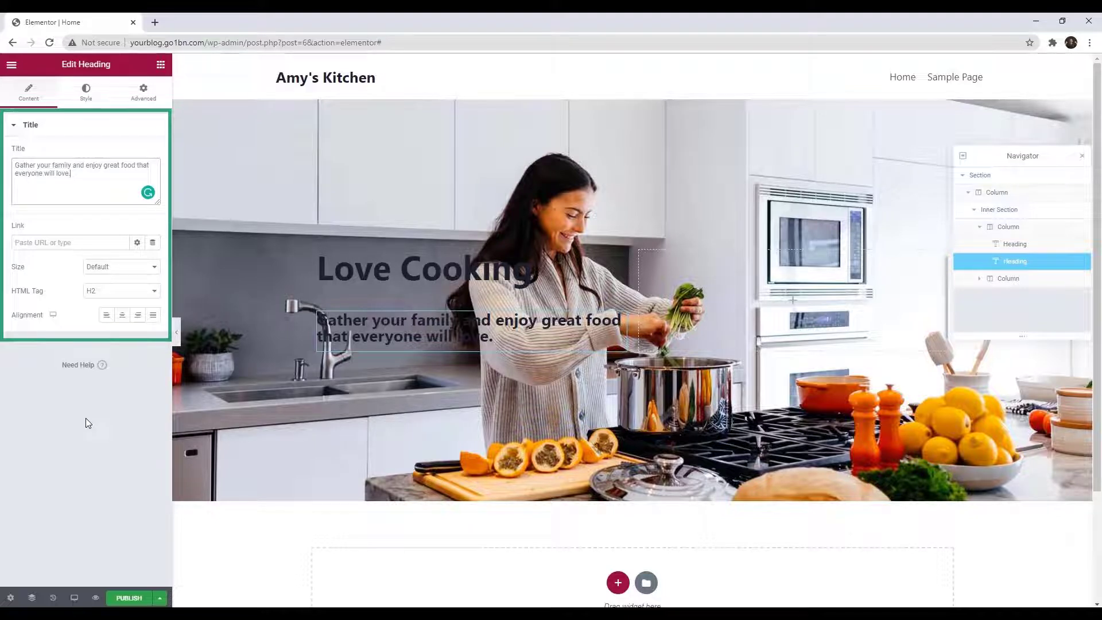
click(86, 418)
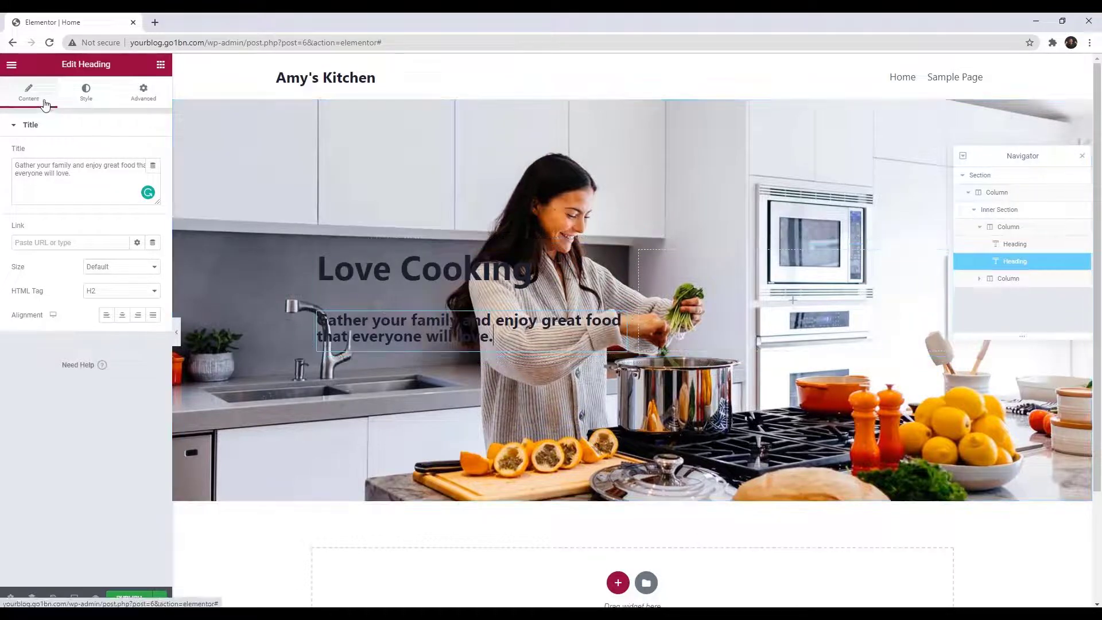
- Set the second heading's text color to the global color "White or offwhite"
click(86, 95)
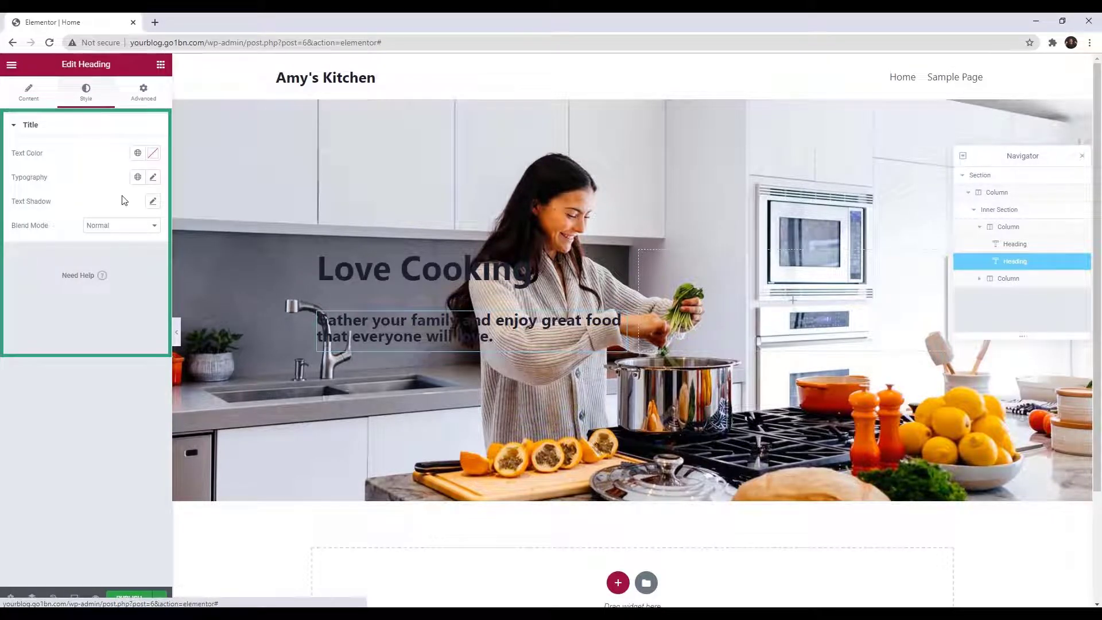
click(137, 154)
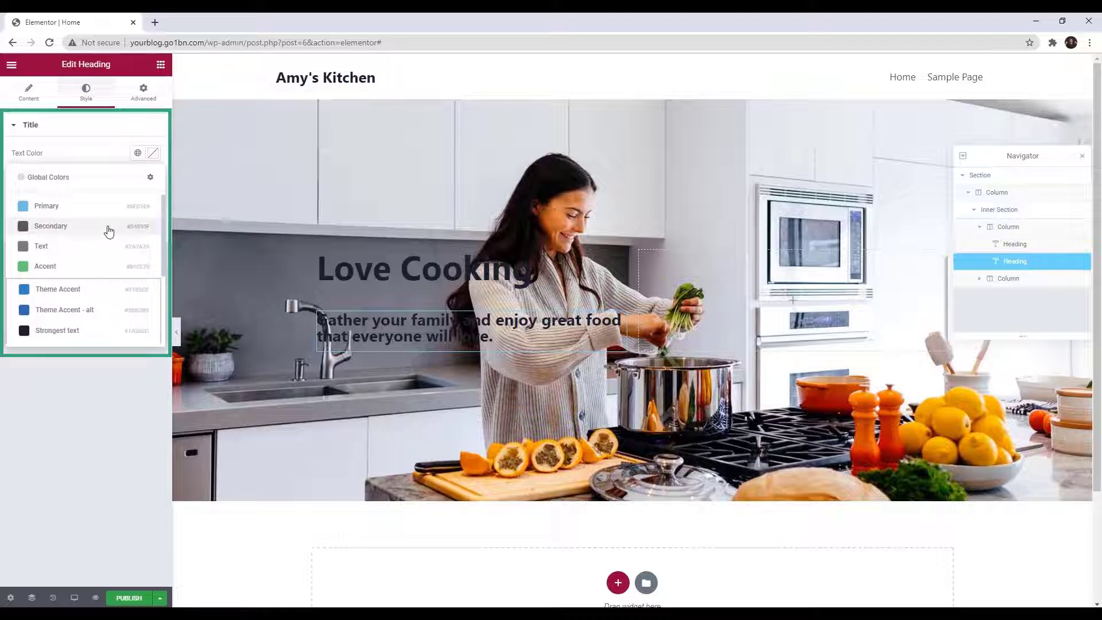
scroll(107, 232, down, 4)
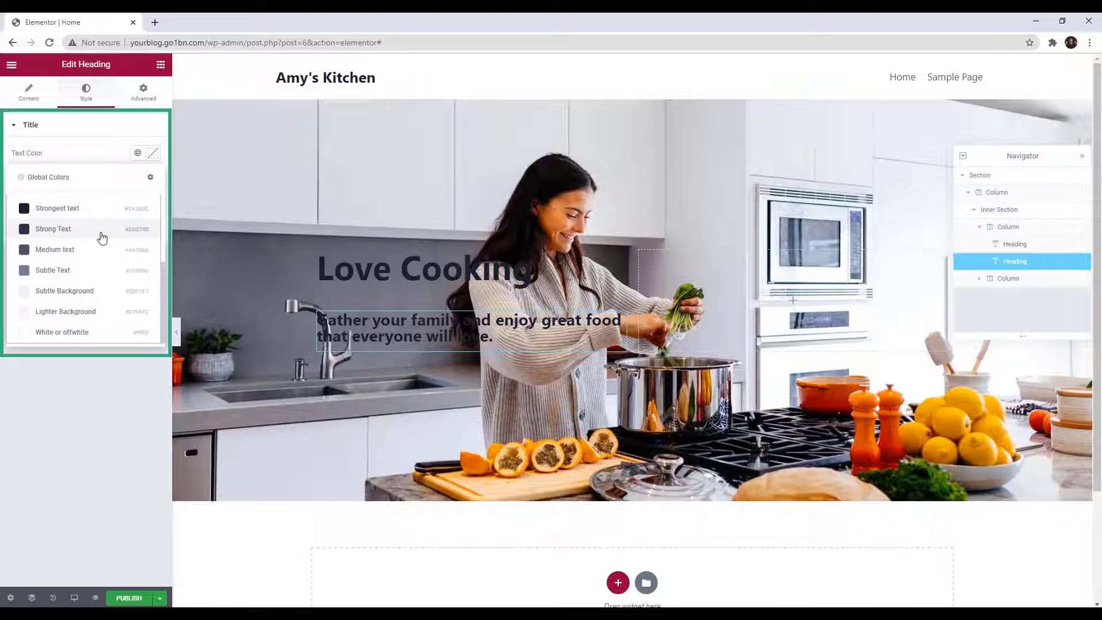
click(61, 335)
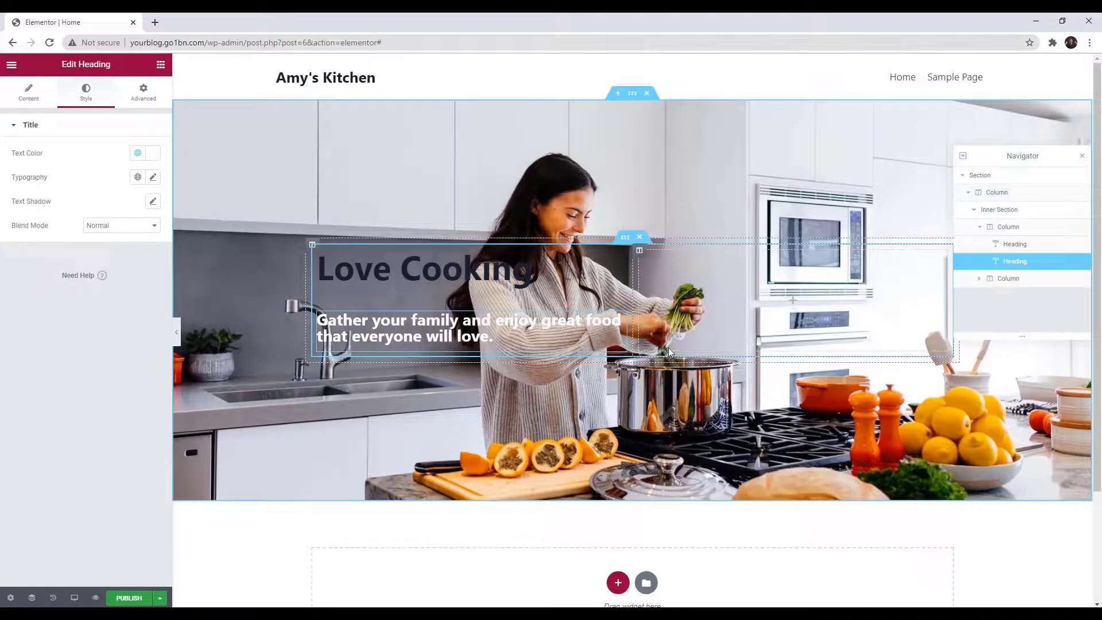
scroll(668, 347, down, 1)
scroll(668, 347, up, 1)
- Give the outer section a Classic background overlay in the global color "Strongest text"
click(1009, 177)
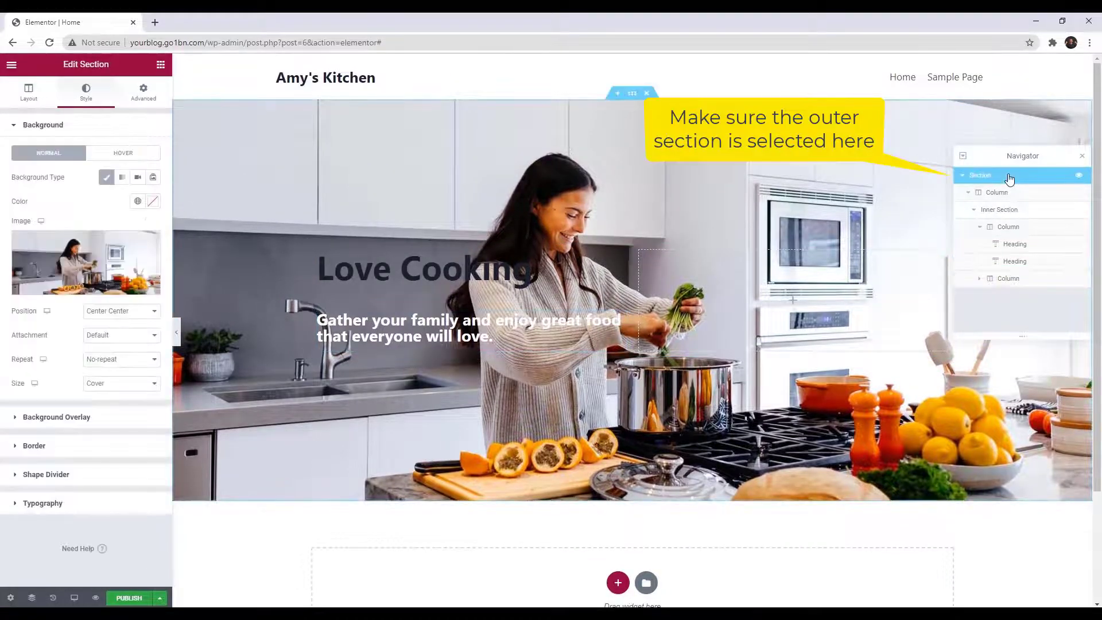
click(14, 424)
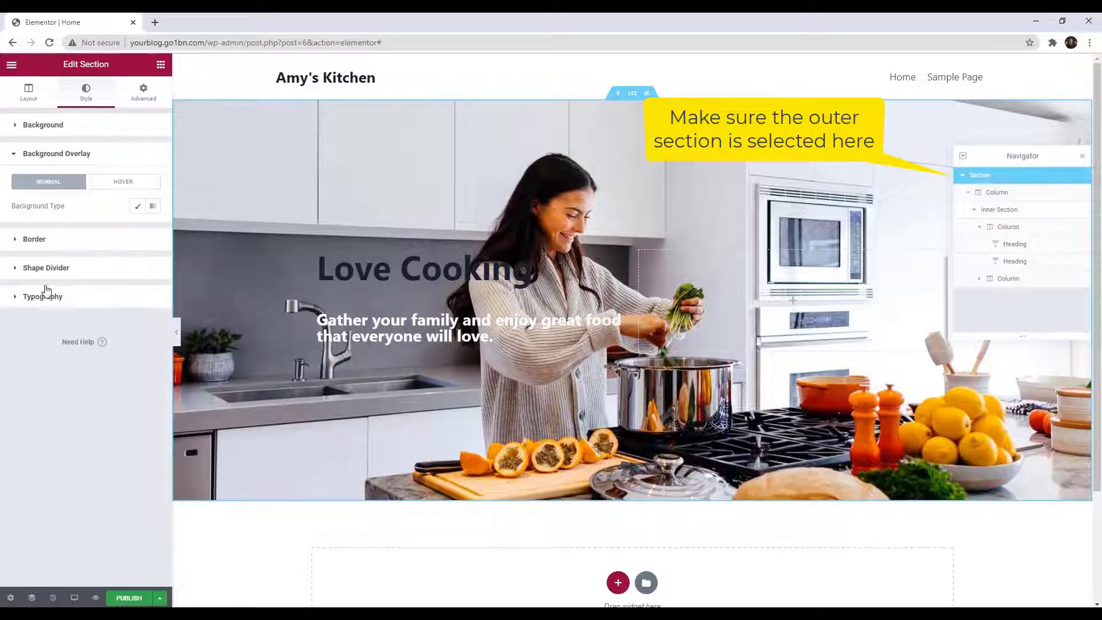
click(137, 210)
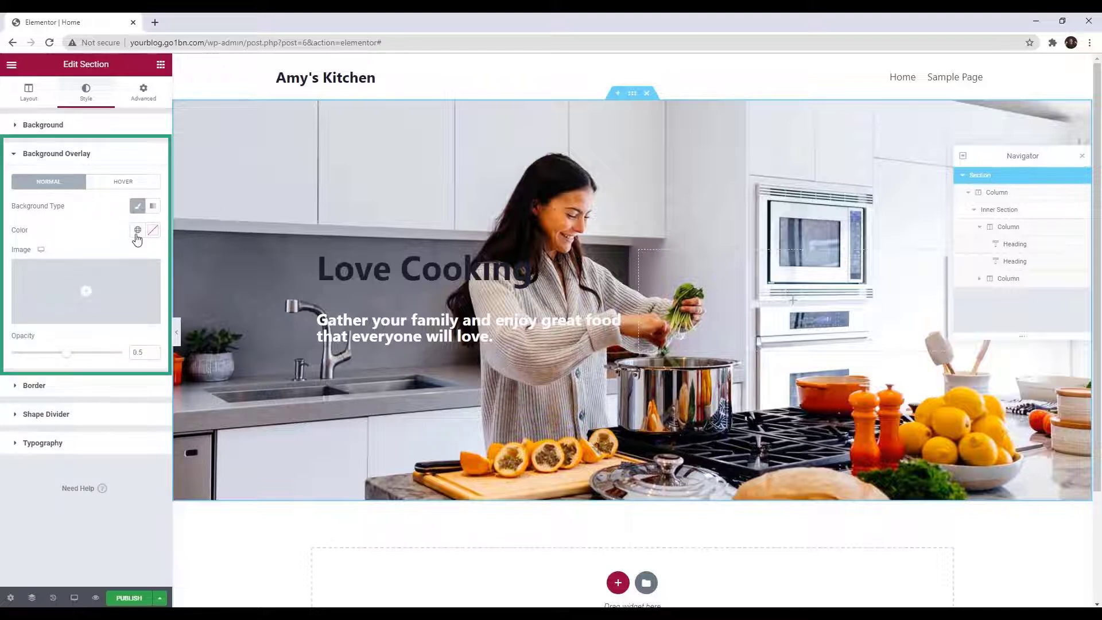
click(137, 232)
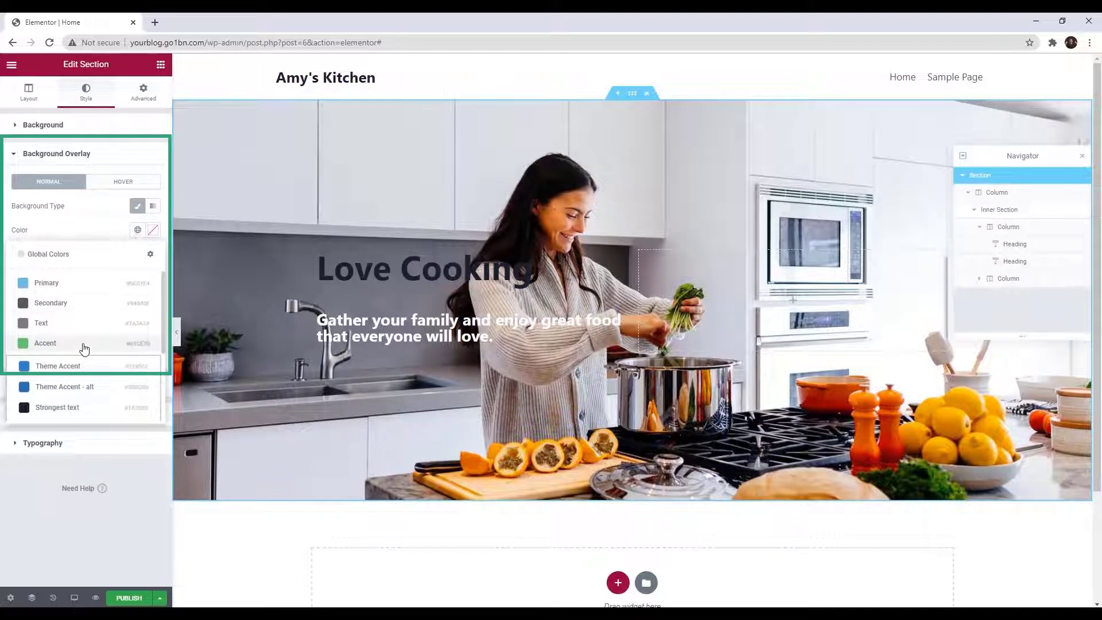
scroll(84, 348, down, 2)
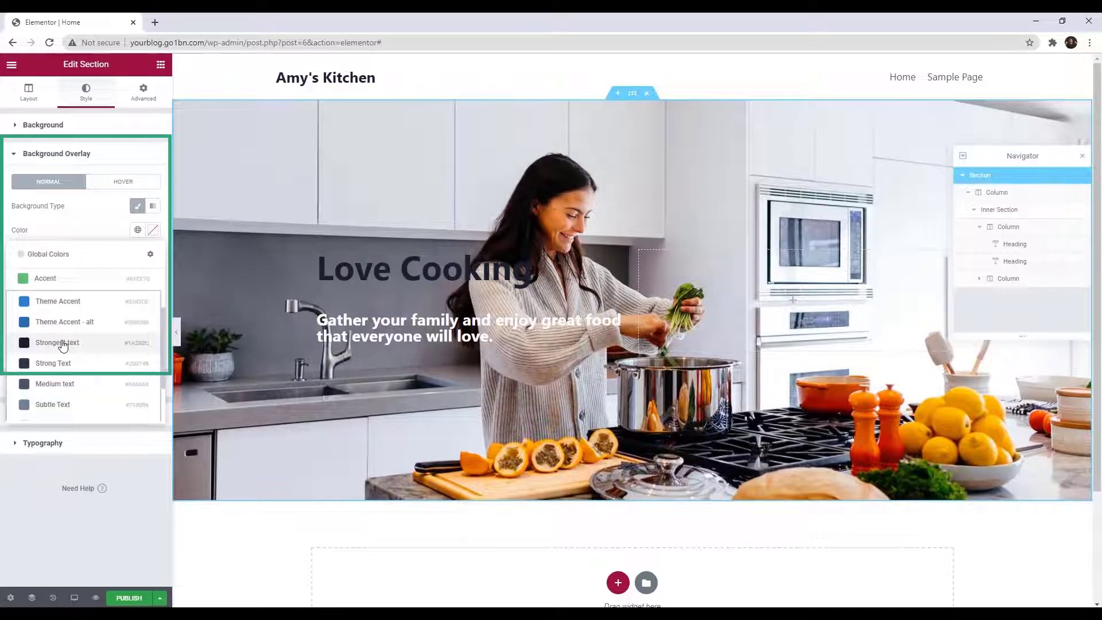
click(63, 344)
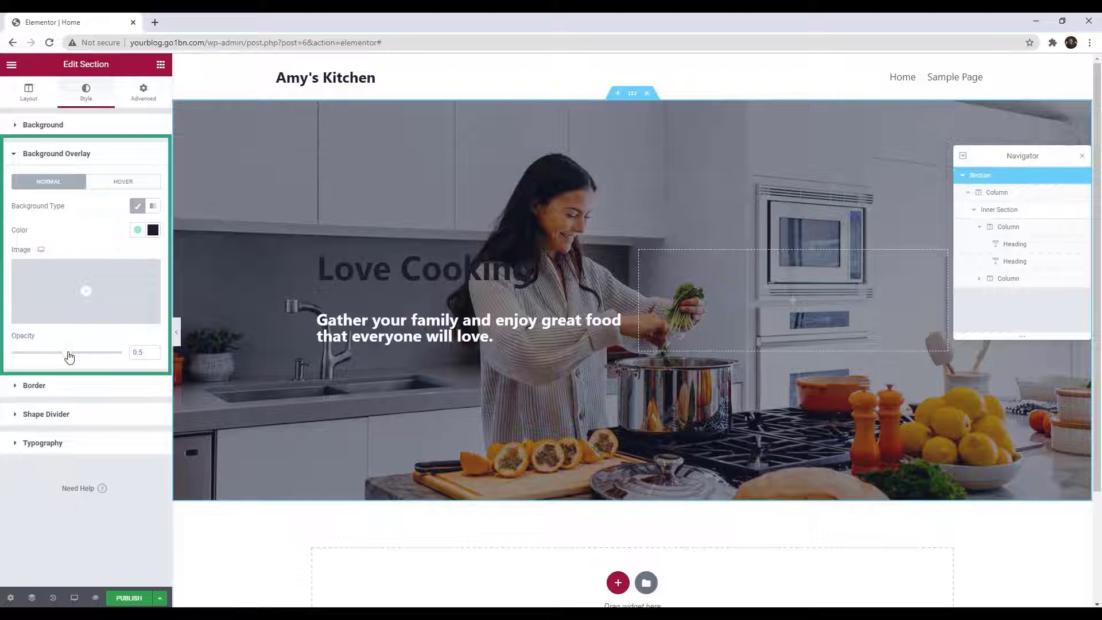
- Set the opacity of the section's background overlay to 0.2
drag(69, 356, 32, 352)
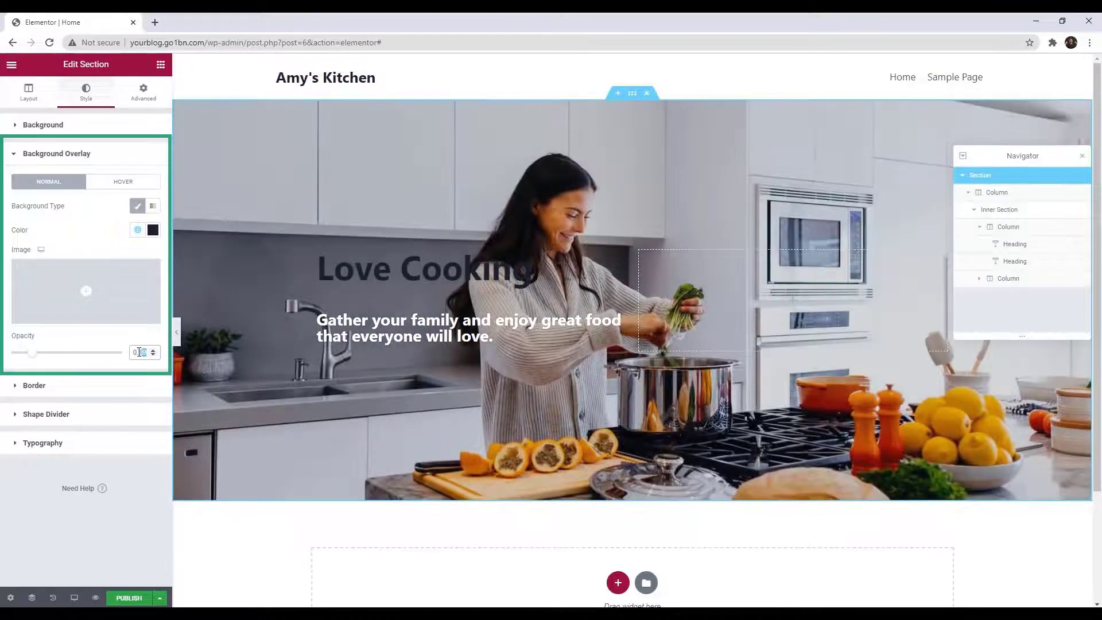
text(2)
click(13, 491)
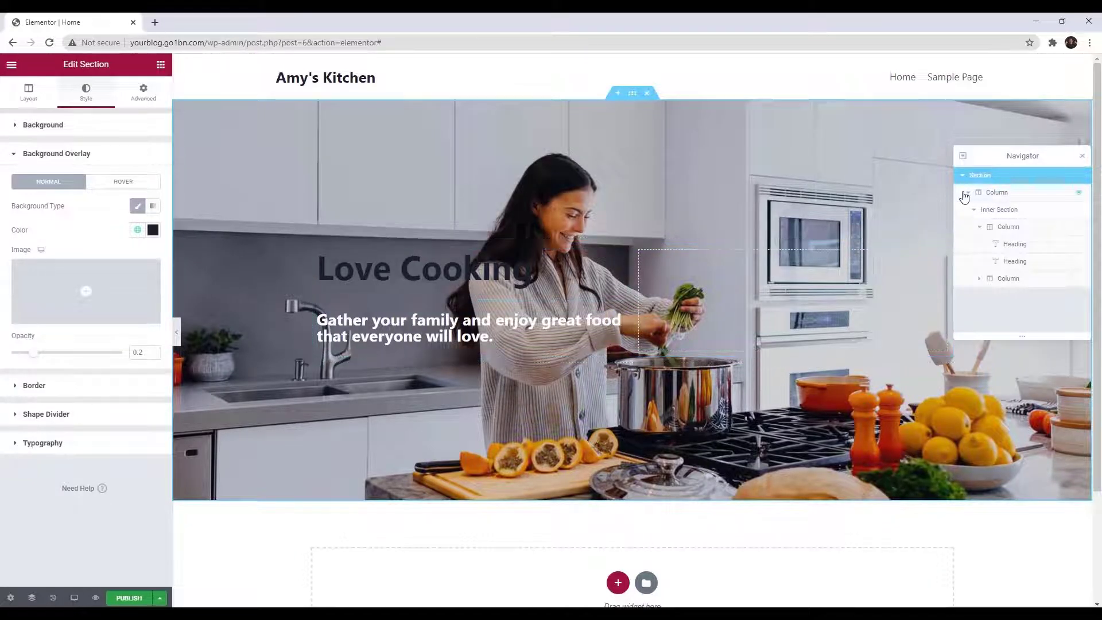
- Set the "Love Cooking" heading's text color to the global color "Theme Accent"
click(576, 264)
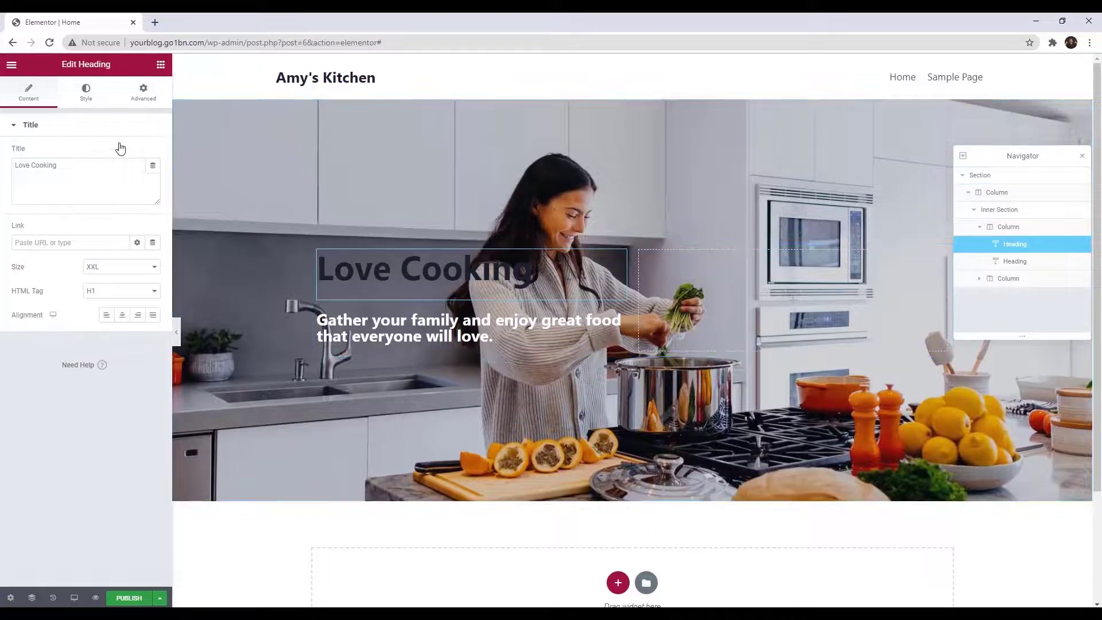
click(86, 95)
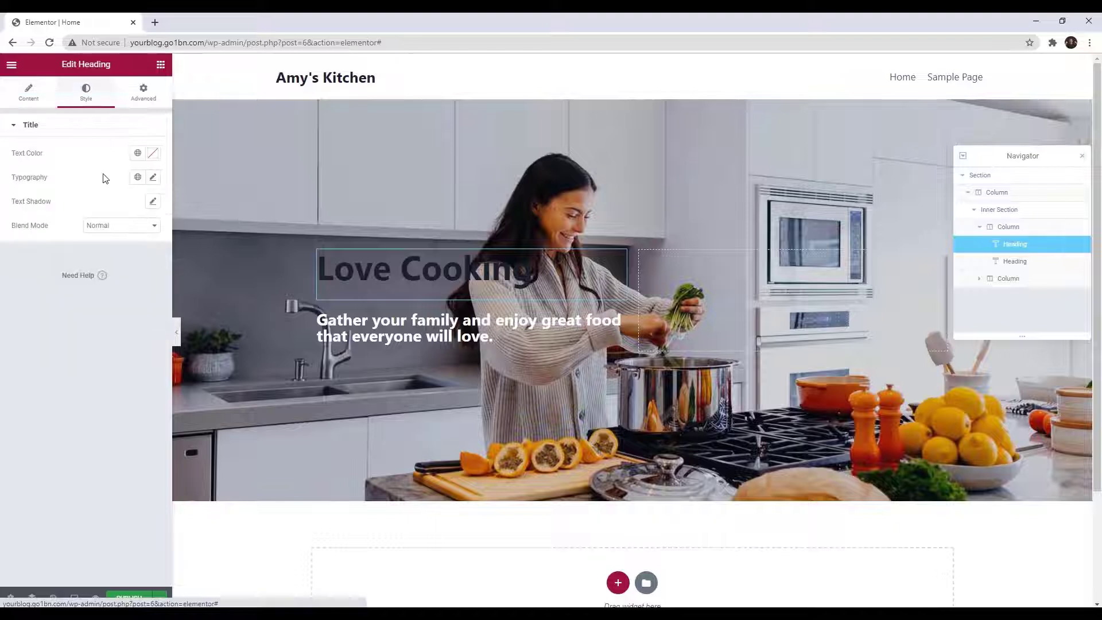
click(138, 153)
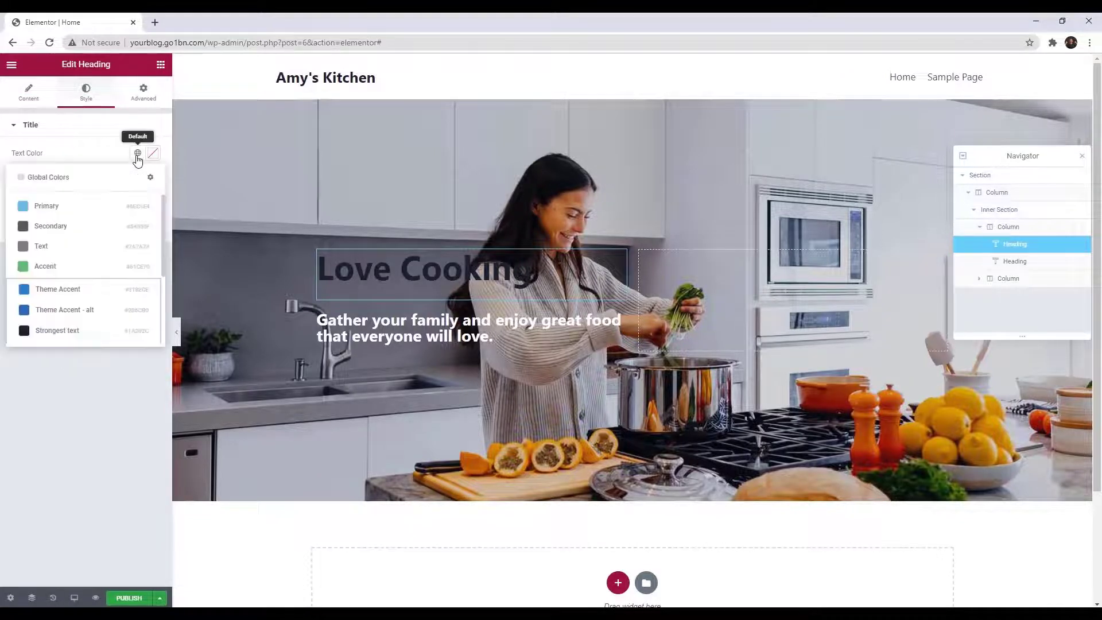
click(82, 294)
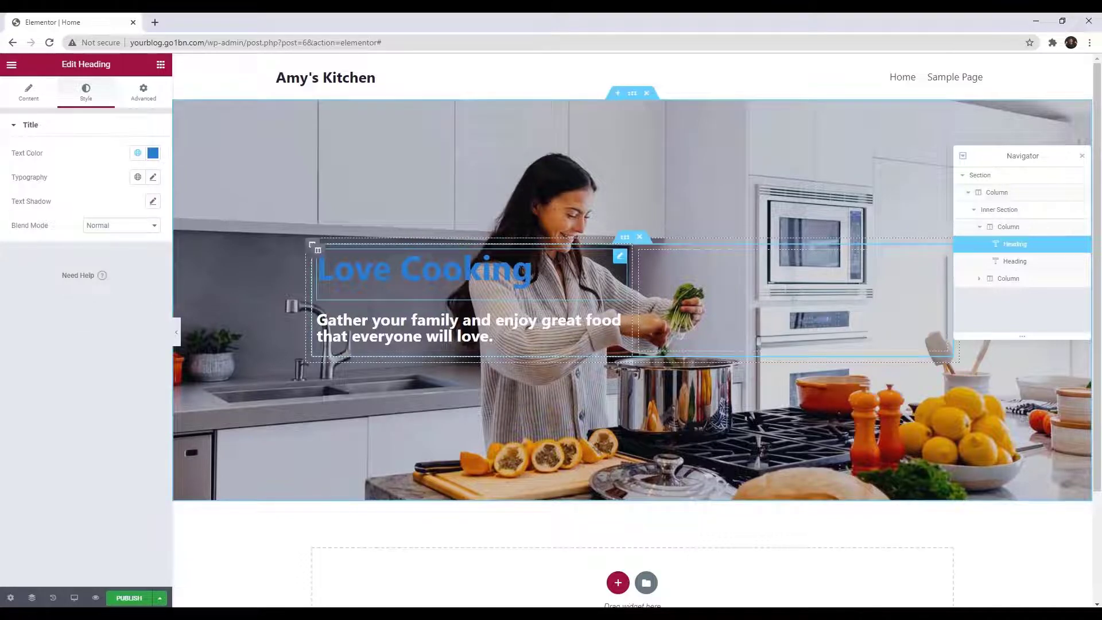
- Add a Button widget below the inner section with the two headings and set its size to Medium
click(161, 64)
drag(104, 291, 366, 354)
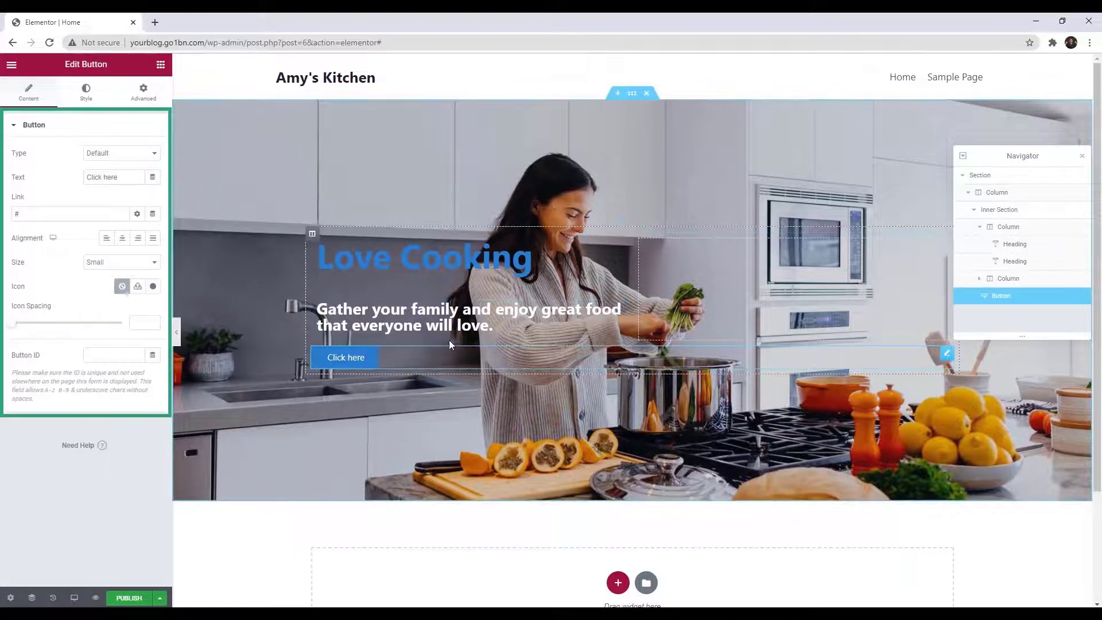
click(122, 264)
click(106, 292)
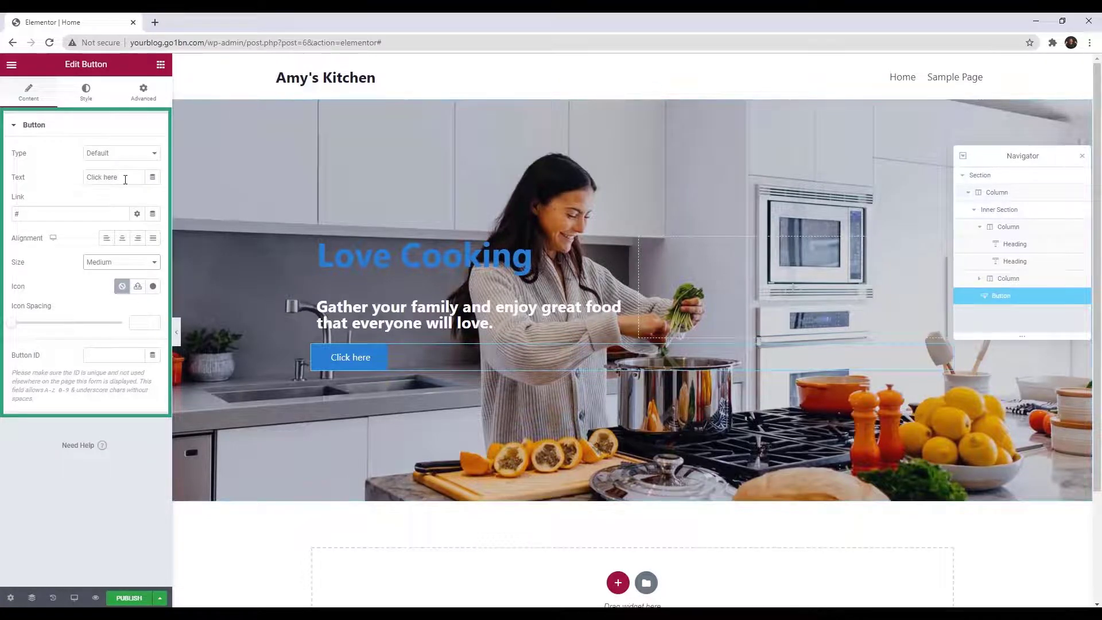
- Change the new button's text to "View Recipes"
drag(125, 180, 61, 186)
text(View )
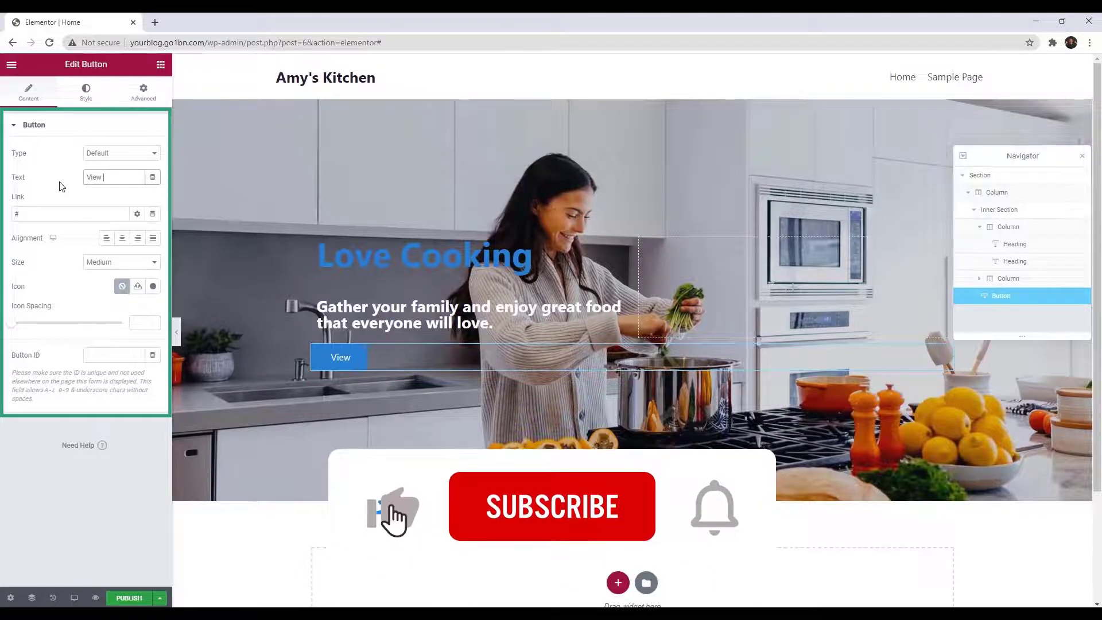
text(Recipe)
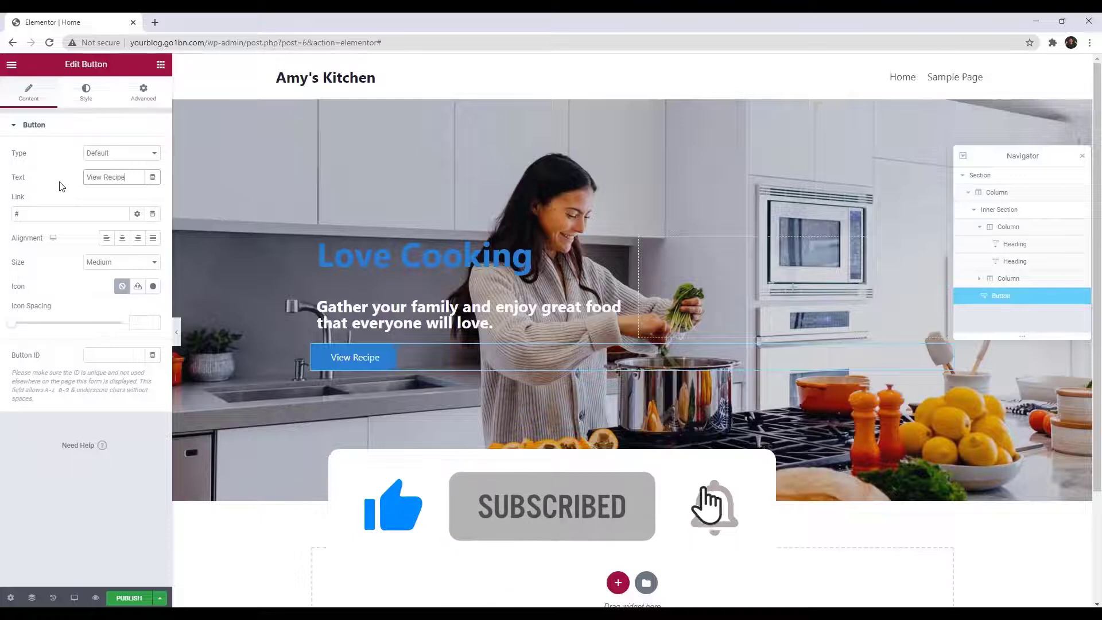
text(s)
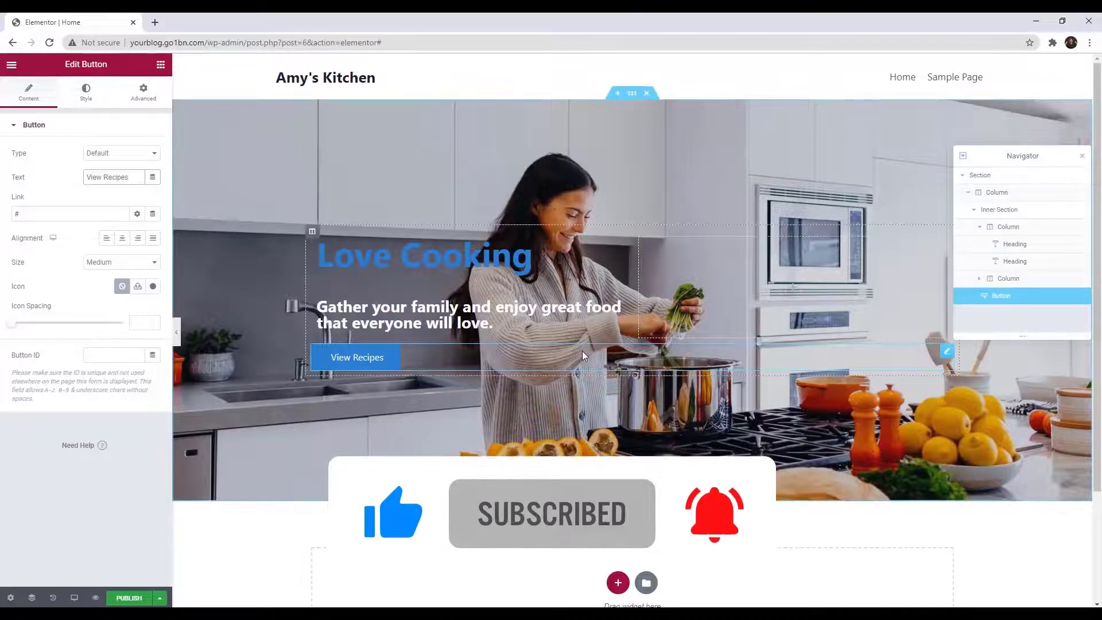
- Preview the Home page with the current changes in a separate browser tab
scroll(579, 197, down, 1)
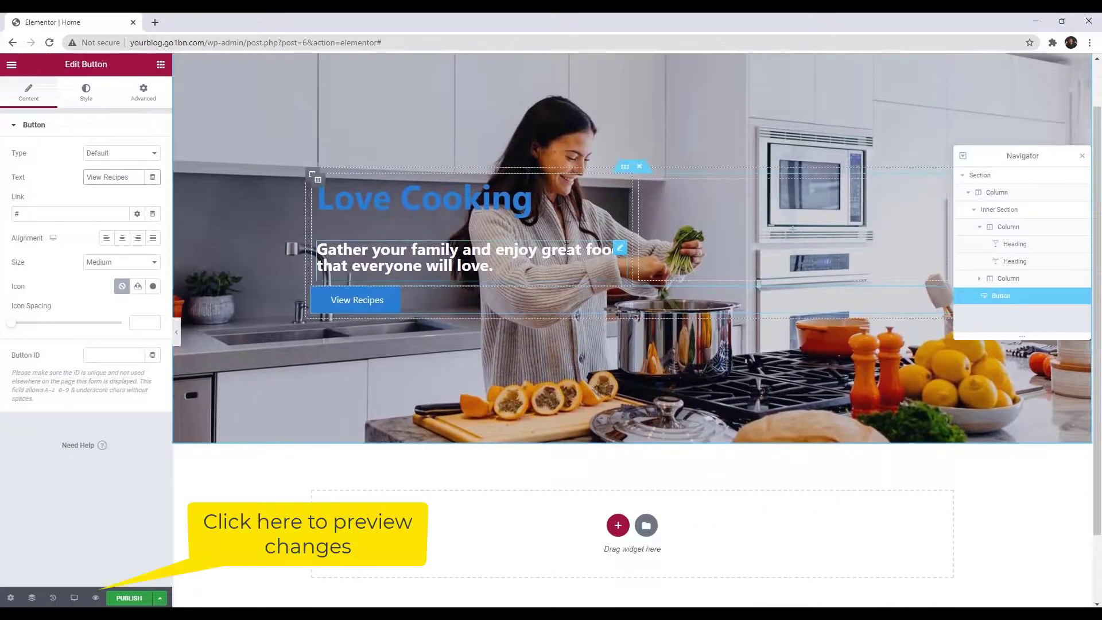
scroll(566, 248, up, 1)
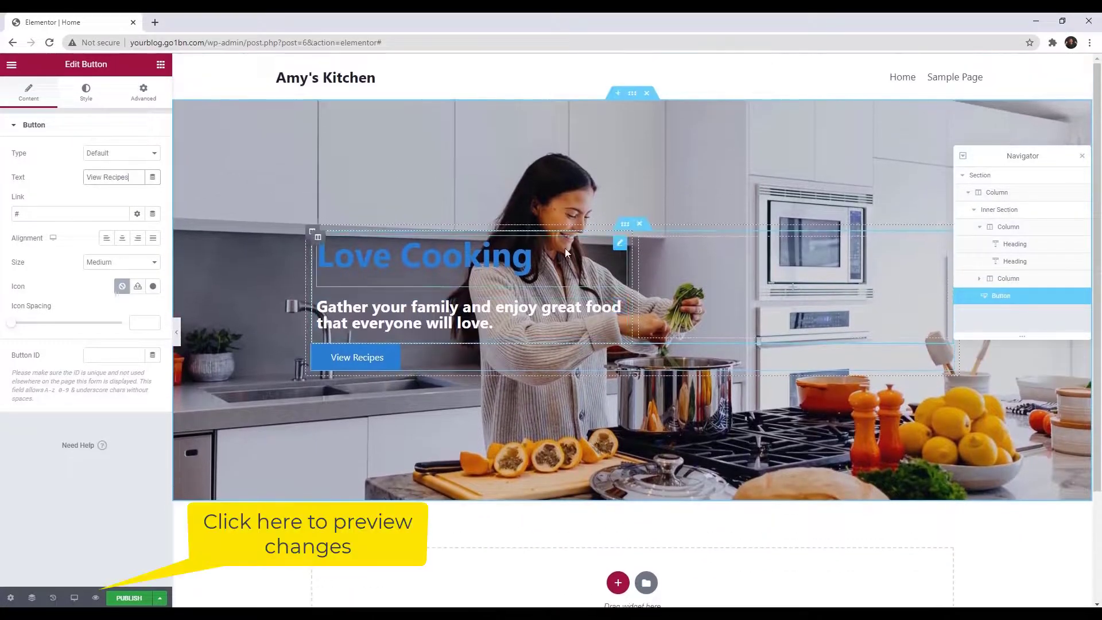
click(95, 599)
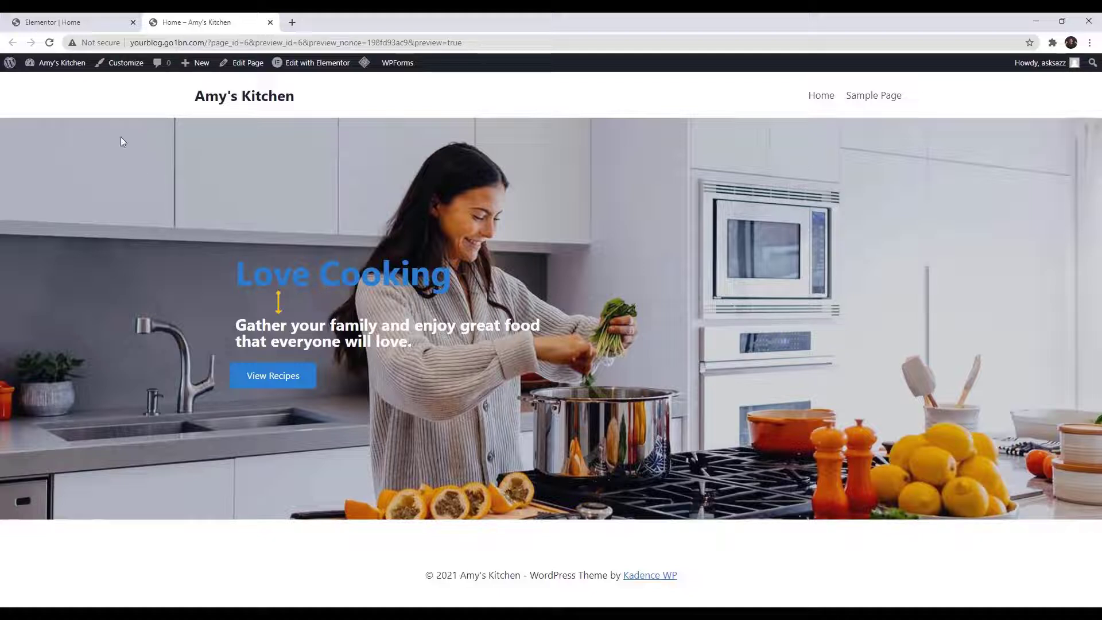
- Return to the page editor and open the "Love Cooking" heading's margin and padding settings
click(99, 22)
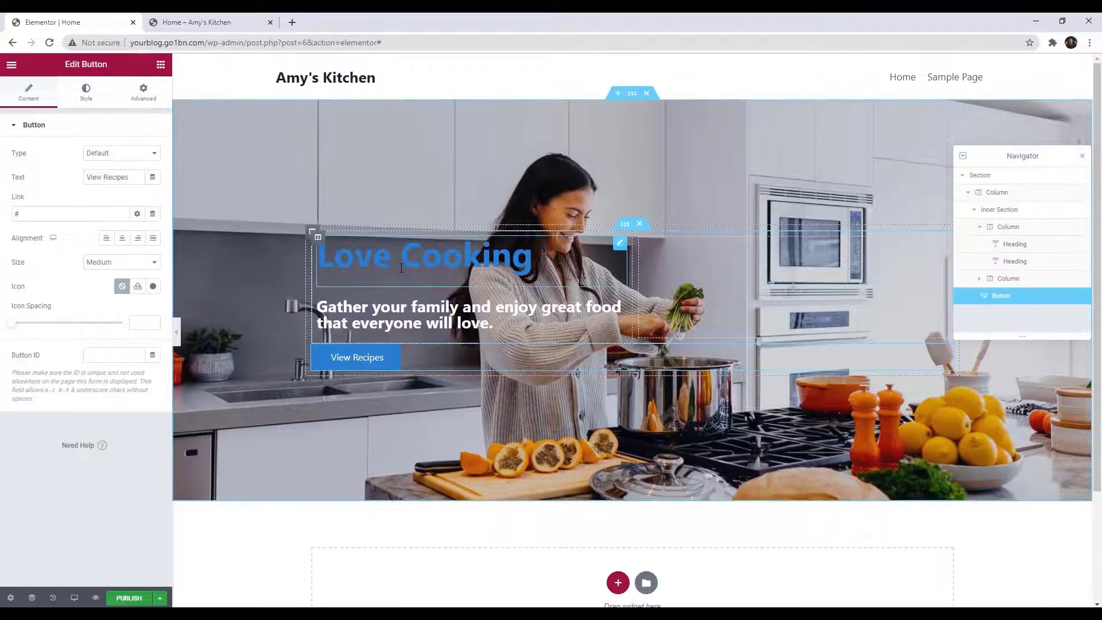
click(467, 247)
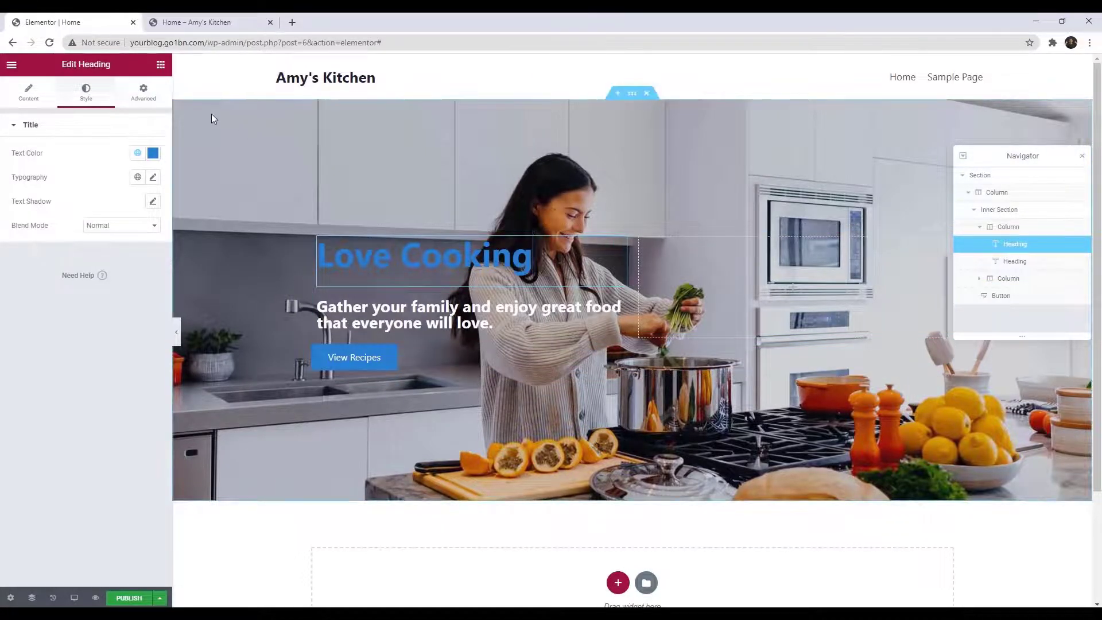
click(145, 101)
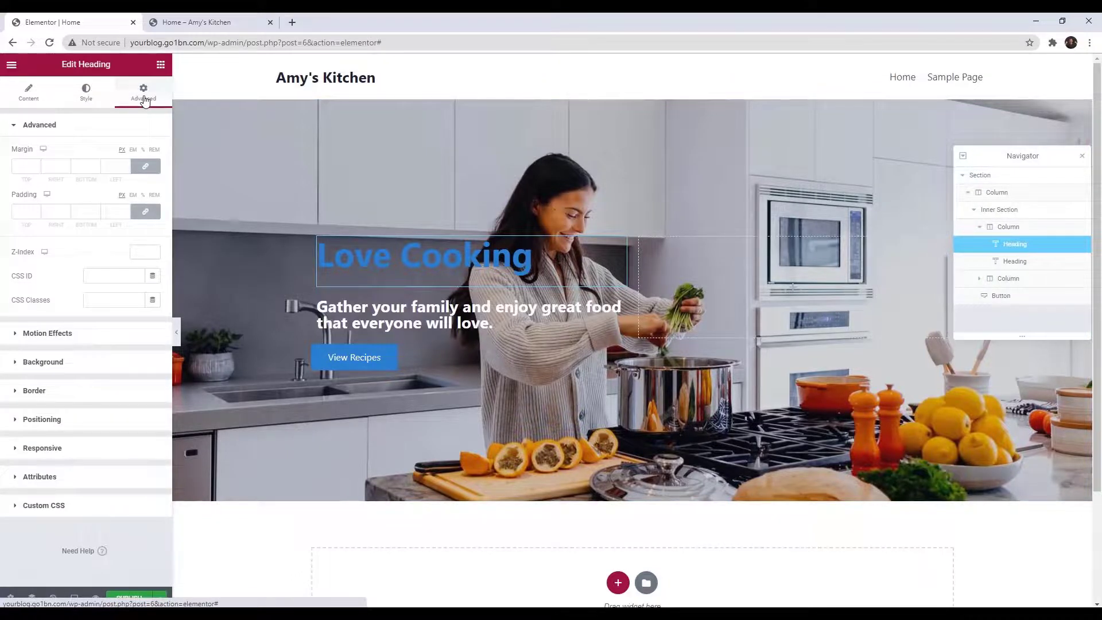
- Try linked negative and positive margins on all sides of the "Love Cooking" heading, and reset them to 0
click(96, 168)
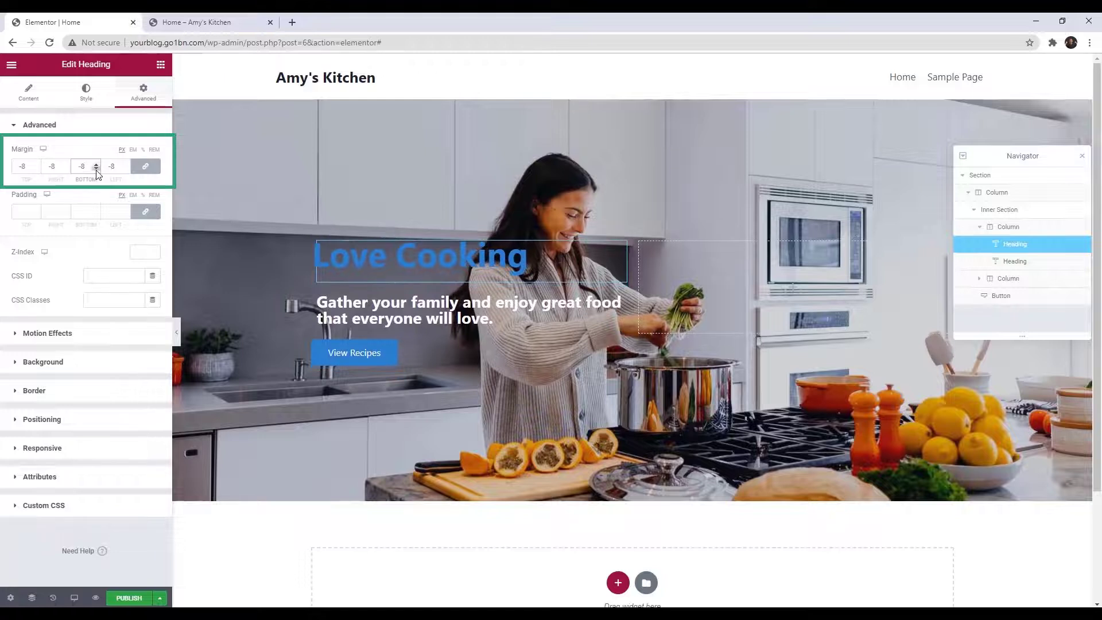
click(96, 169)
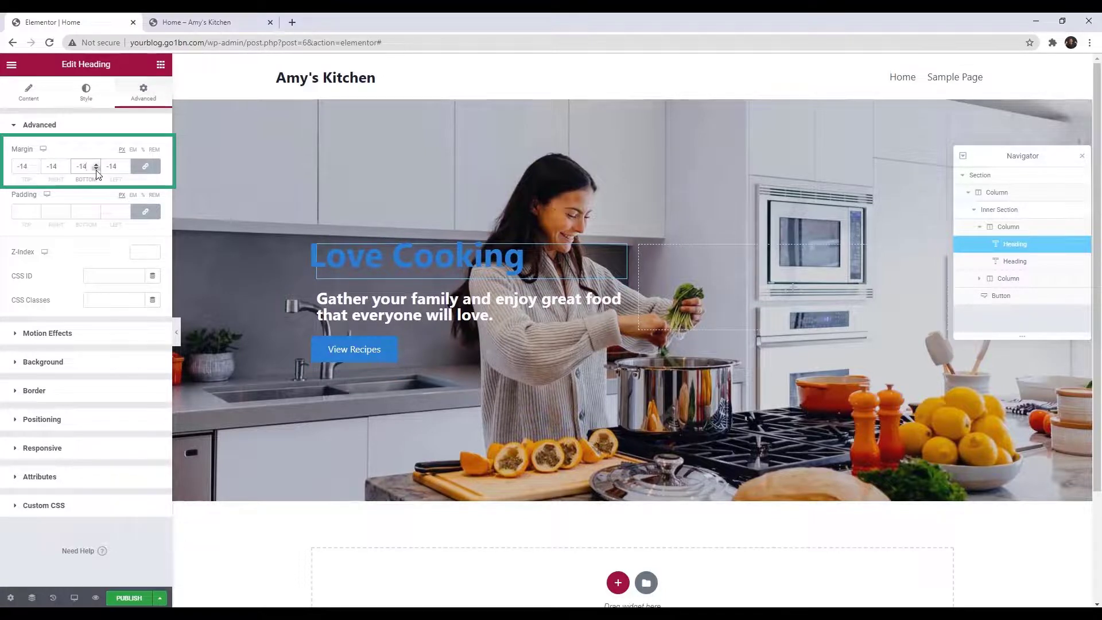
click(97, 164)
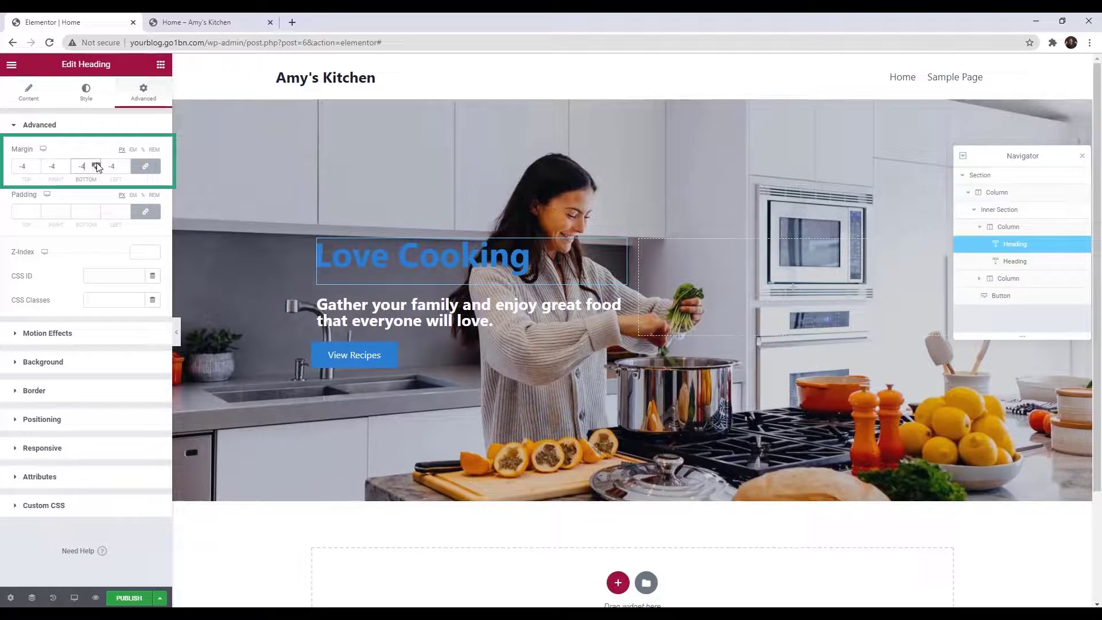
click(96, 163)
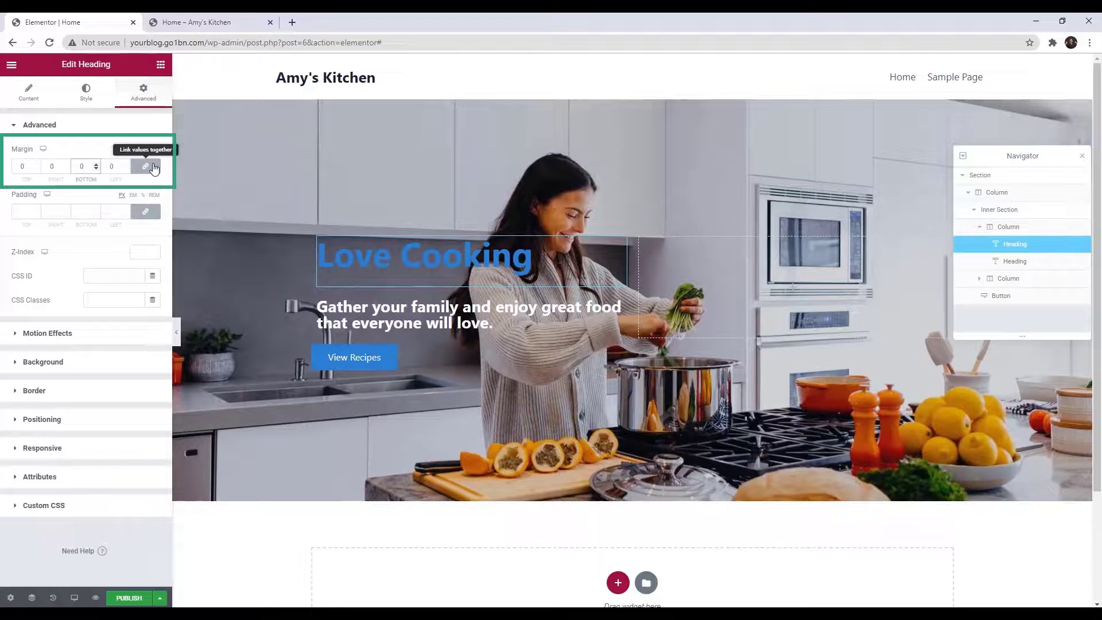
click(97, 164)
click(97, 164)
click(97, 165)
click(96, 164)
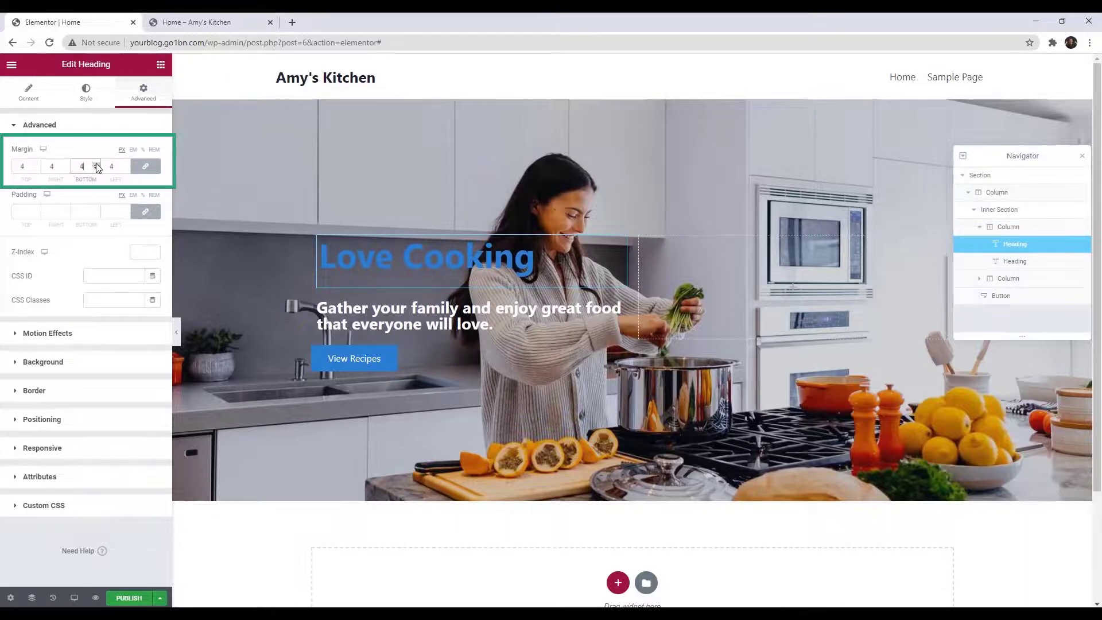
click(96, 164)
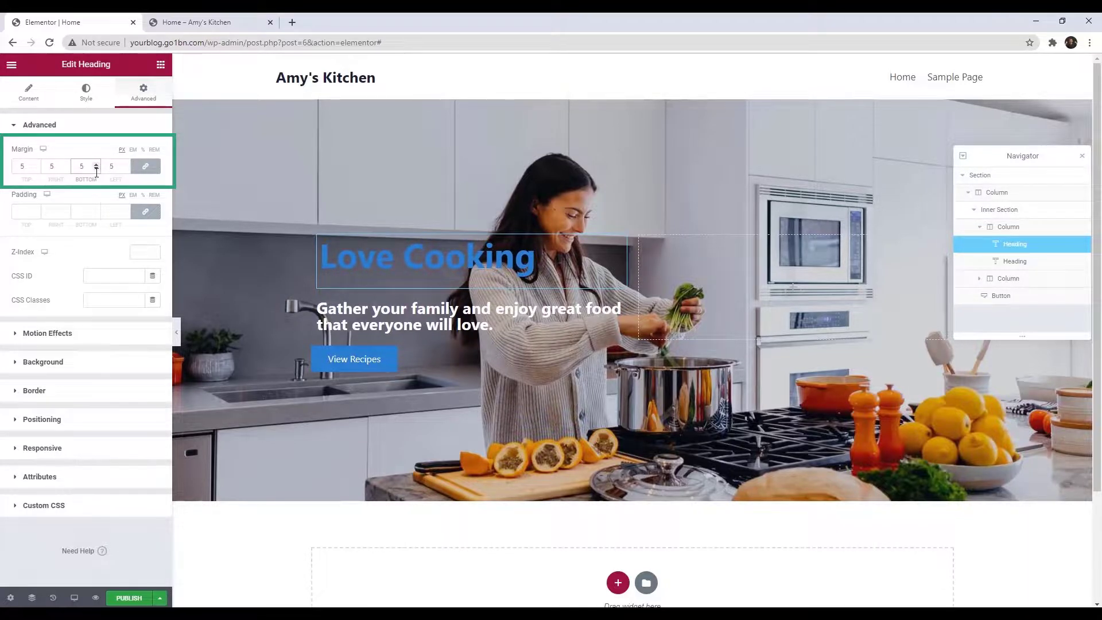
text(0)
- Unlink the "Love Cooking" heading's margin values and set only its bottom margin to -20 px
click(149, 165)
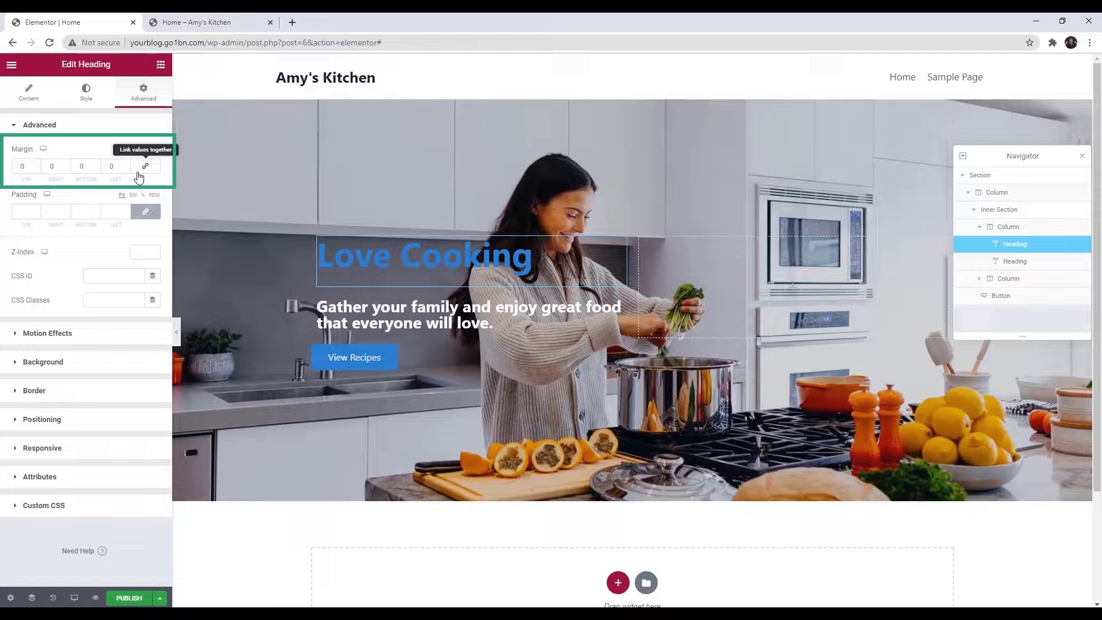
click(96, 162)
click(96, 168)
click(96, 168)
click(96, 168)
click(96, 168)
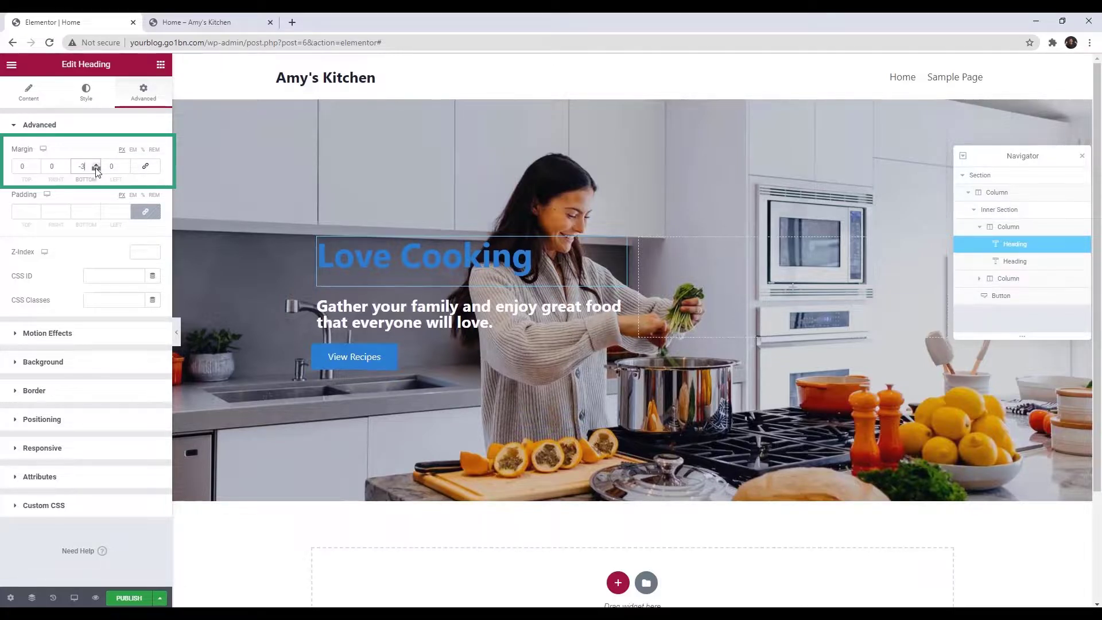
click(96, 168)
click(96, 168)
click(96, 168)
click(96, 168)
click(96, 168)
click(96, 169)
click(96, 169)
click(96, 168)
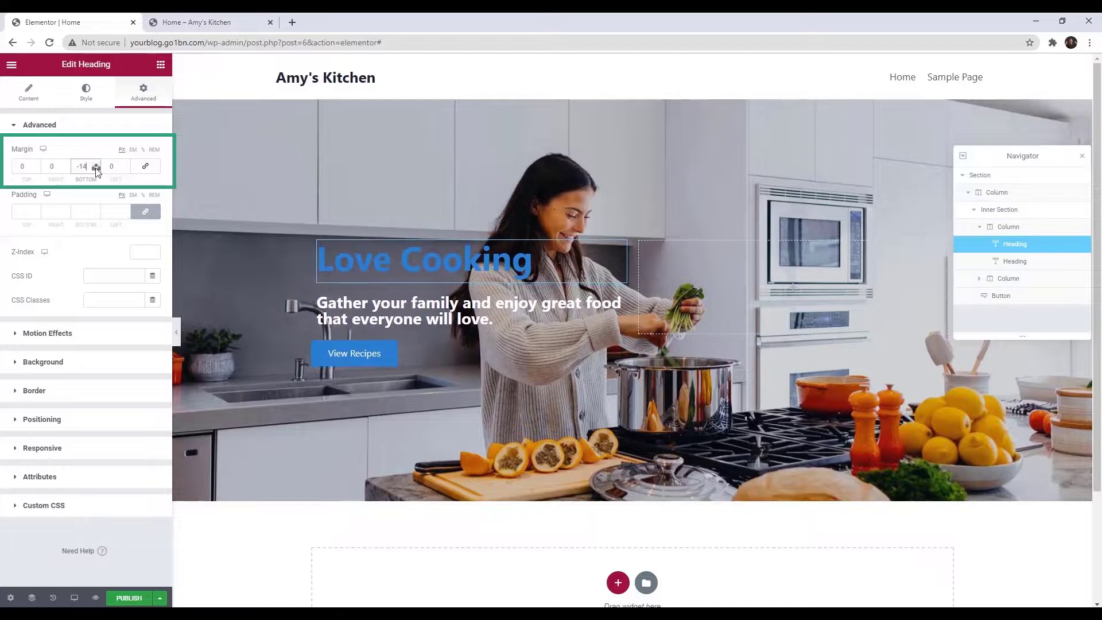
click(96, 169)
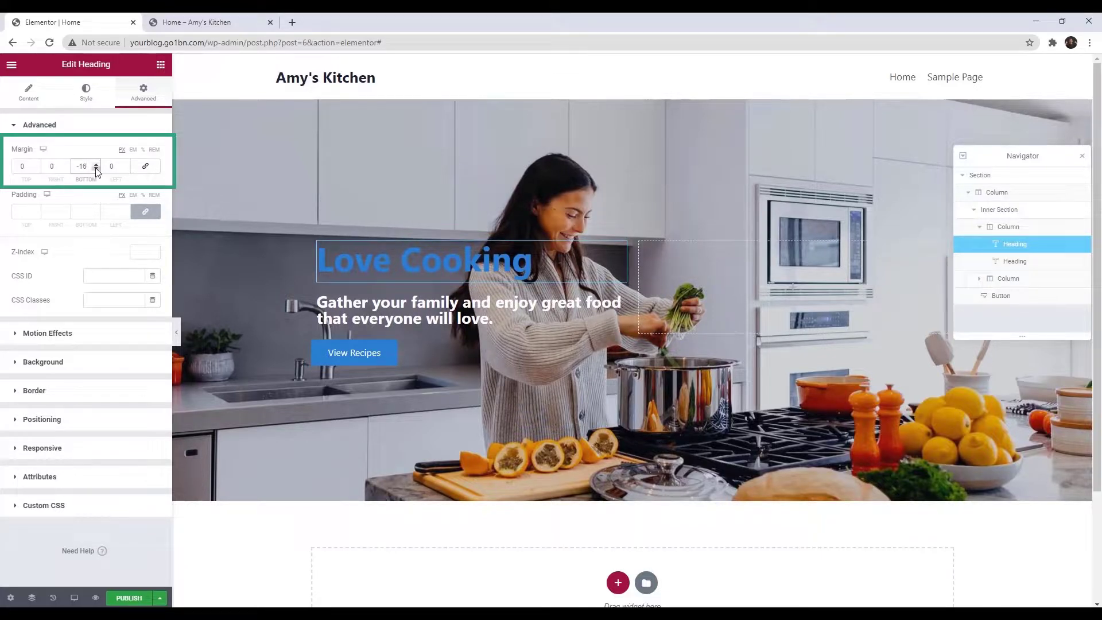
click(96, 168)
click(95, 168)
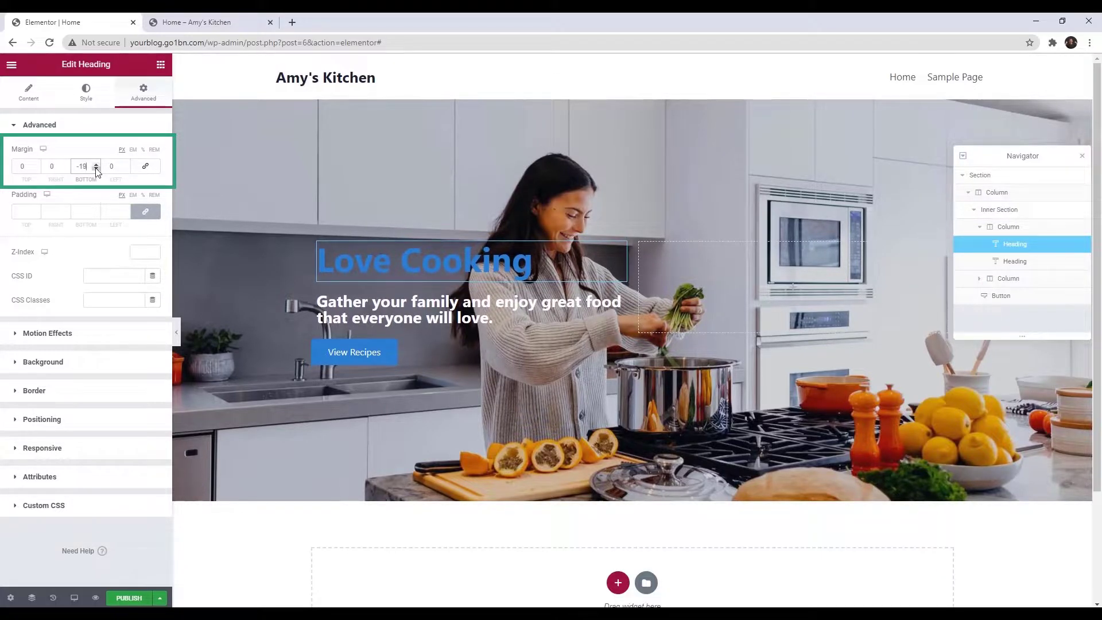
click(96, 168)
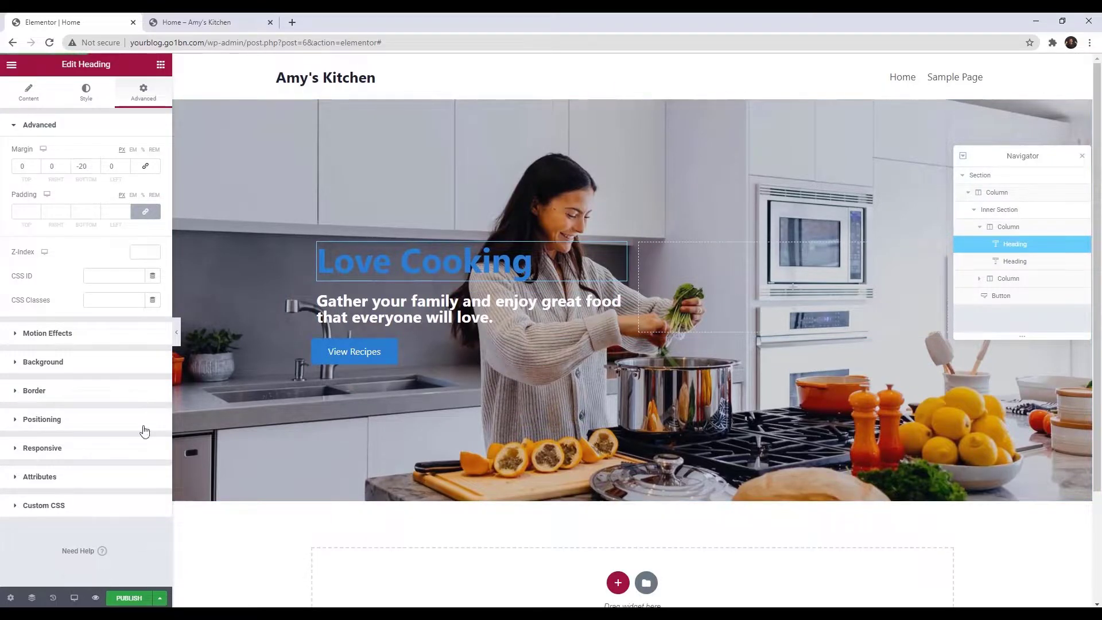
- Review the Home page from the hero section down through the introduction to the Latest Recipes section
click(197, 22)
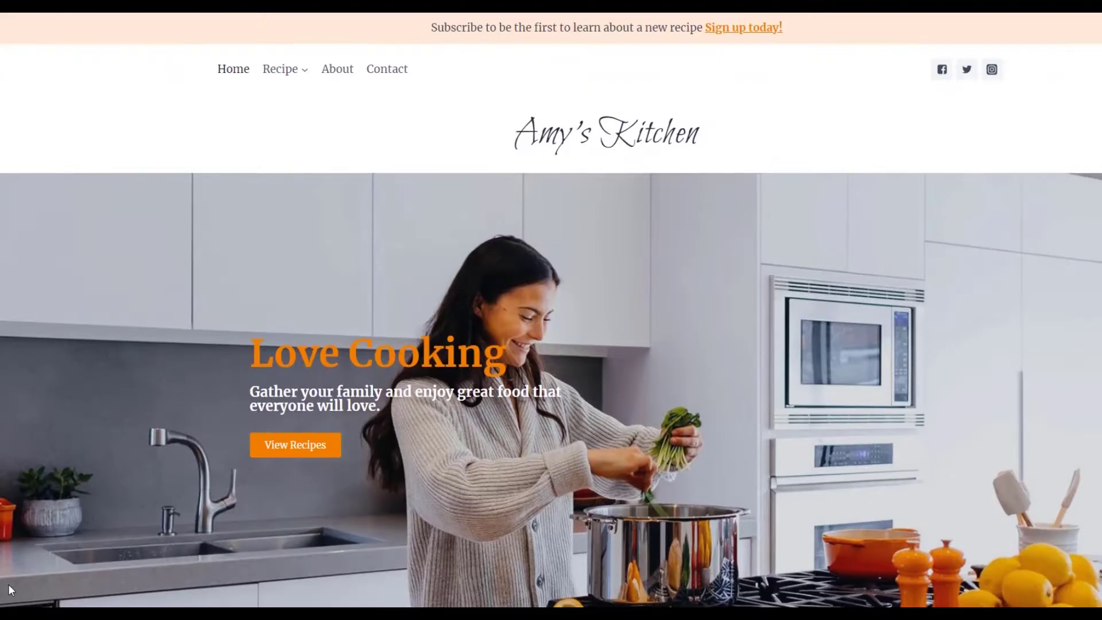
scroll(9, 584, down, 3)
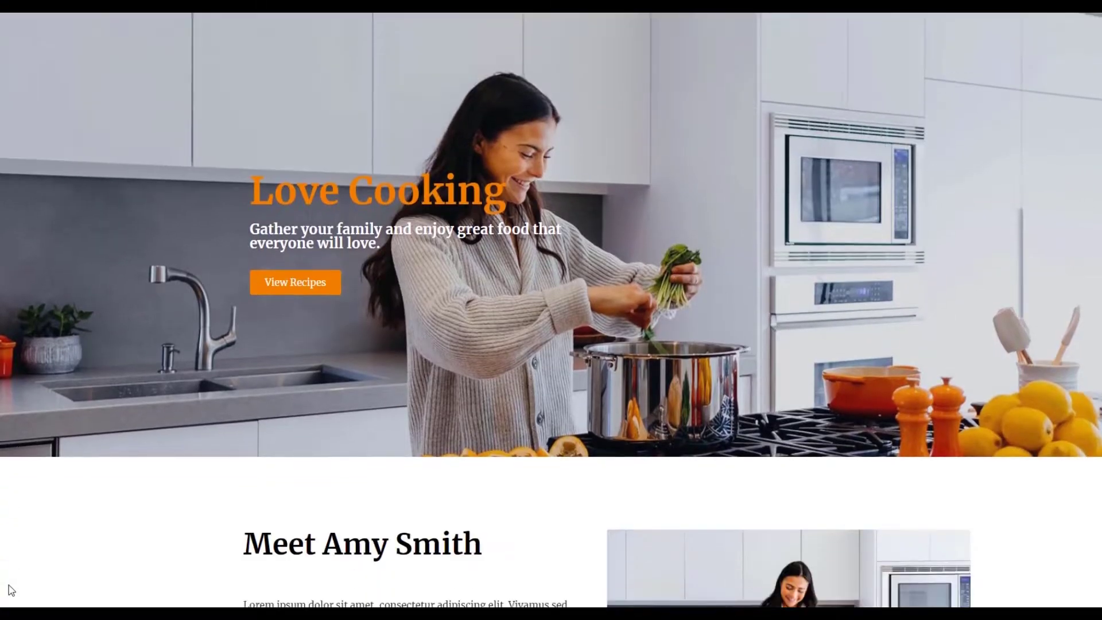
scroll(8, 586, down, 3)
scroll(9, 585, down, 3)
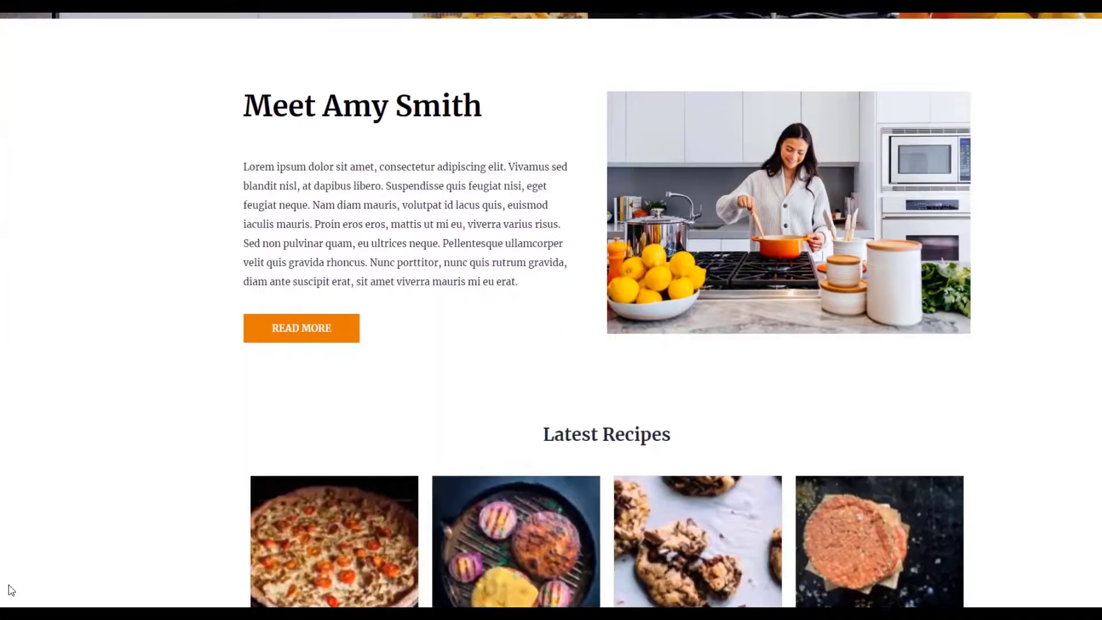
scroll(8, 584, down, 3)
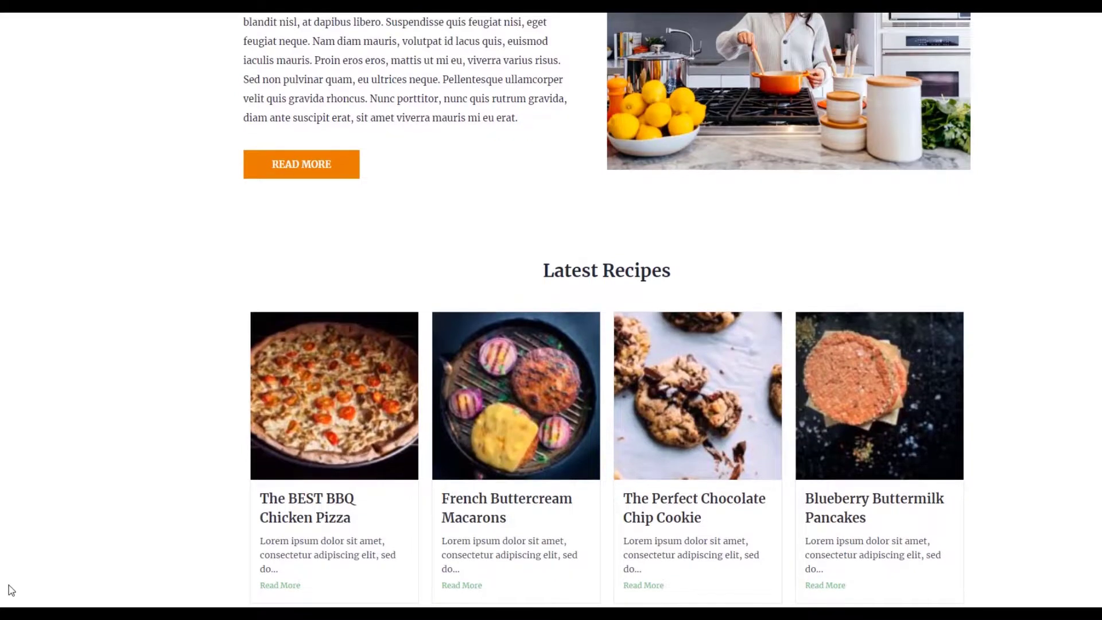
scroll(8, 585, down, 2)
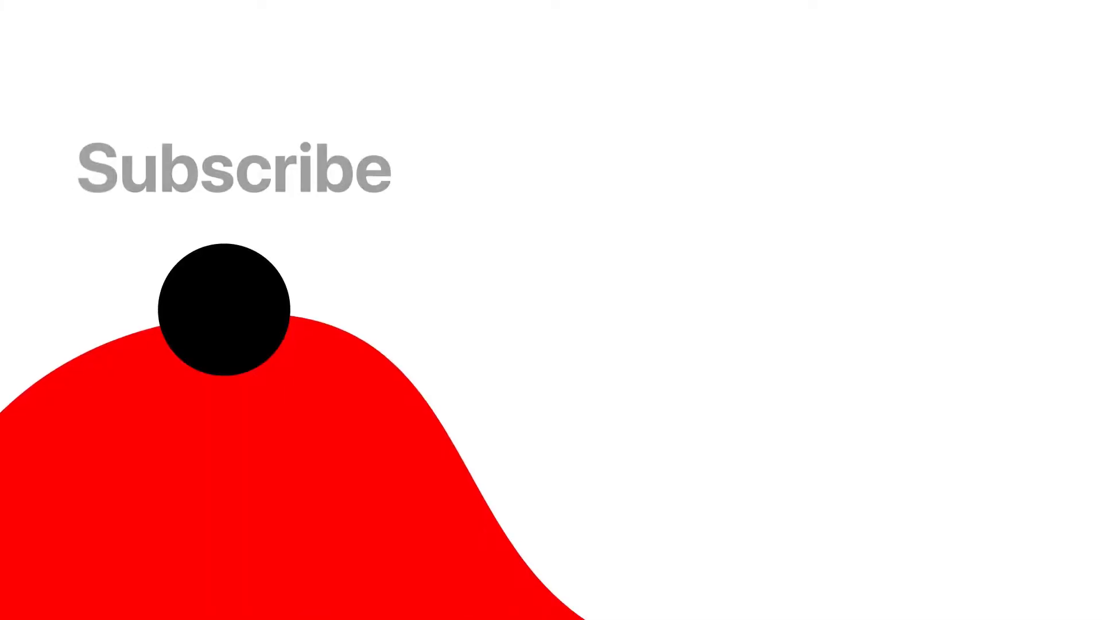